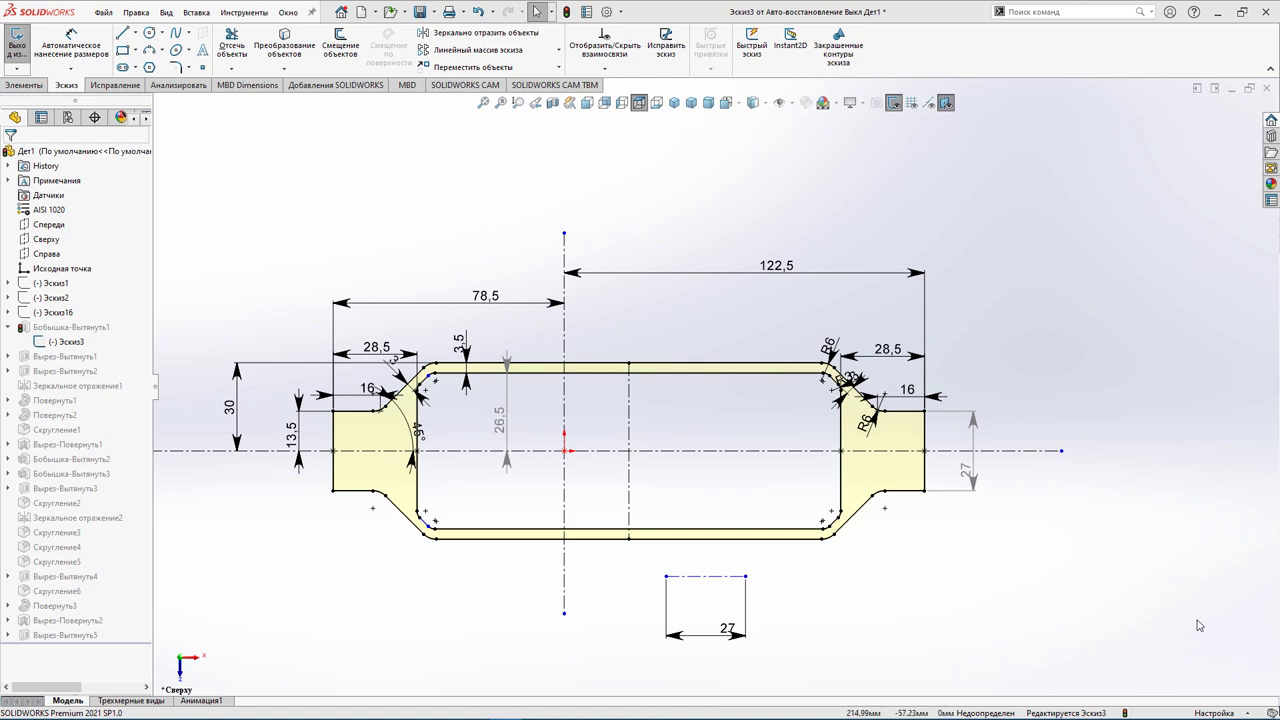
Exit sketch Эскиз3, which triggers the warning that the feature cannot be rebuilt
click(15, 45)
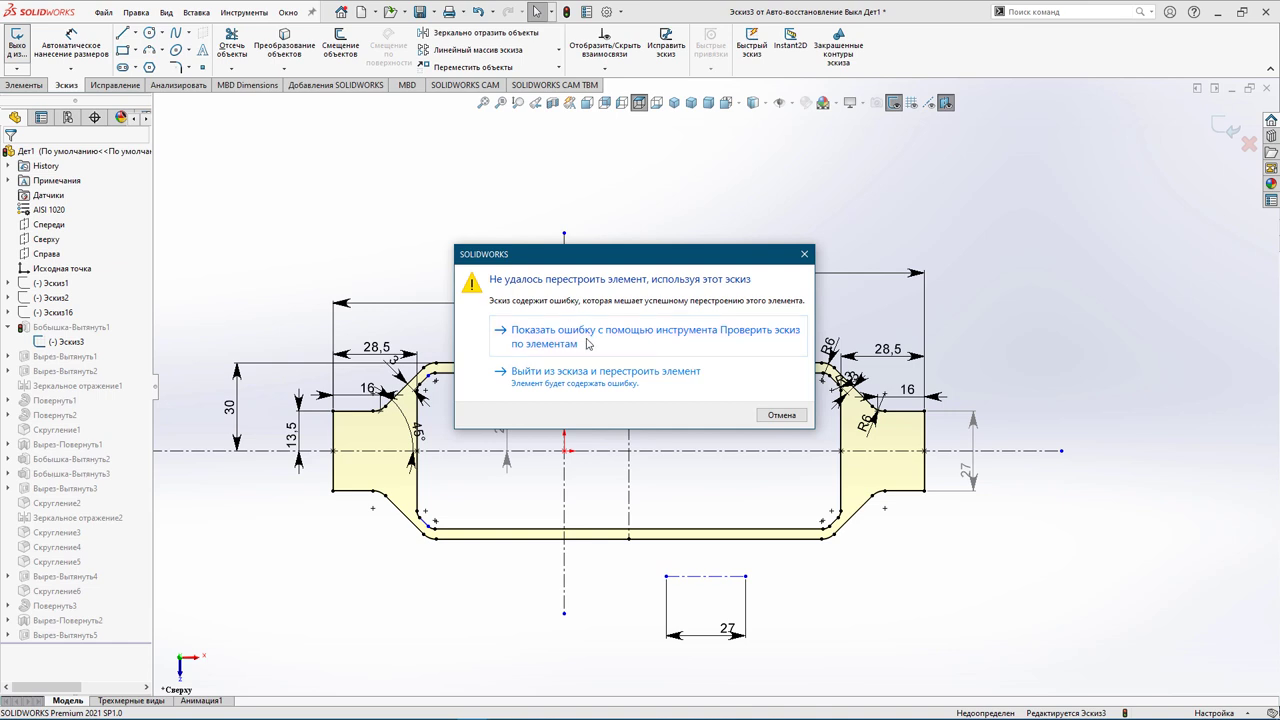
Check Эскиз3, dismiss the contour warning, and use Repair Sketch to reveal the two-point gap
click(588, 344)
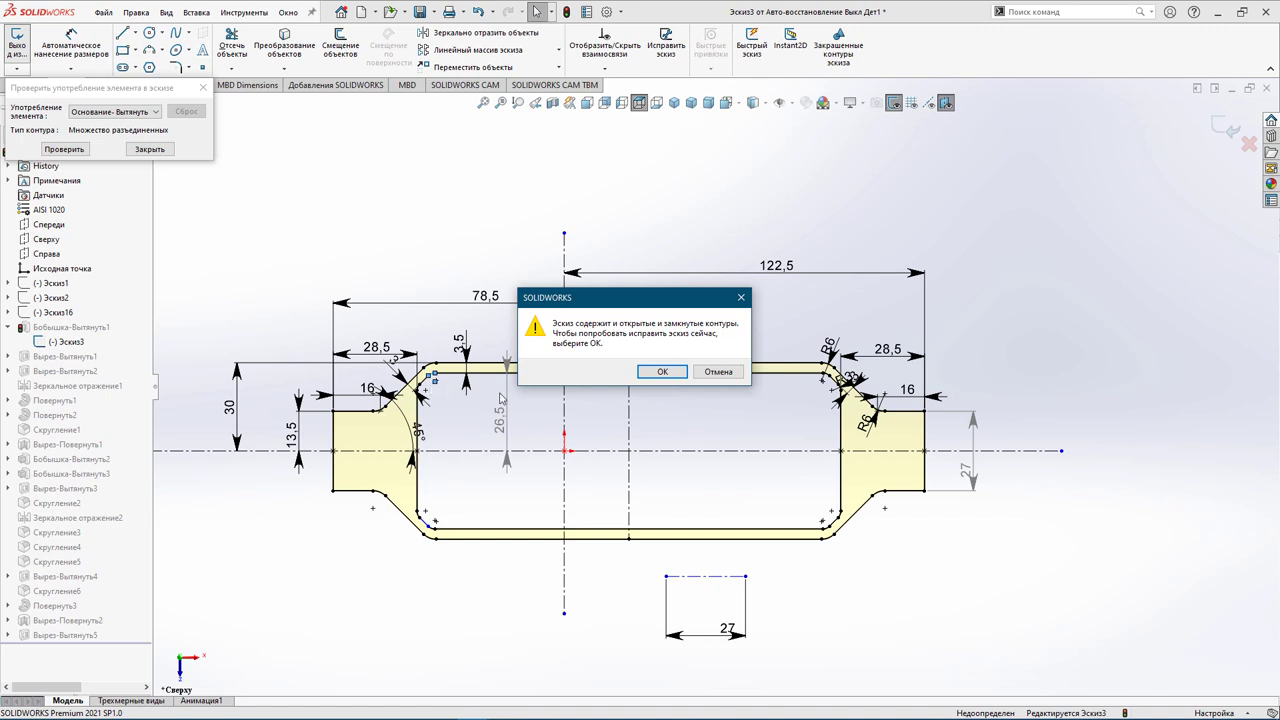
click(718, 371)
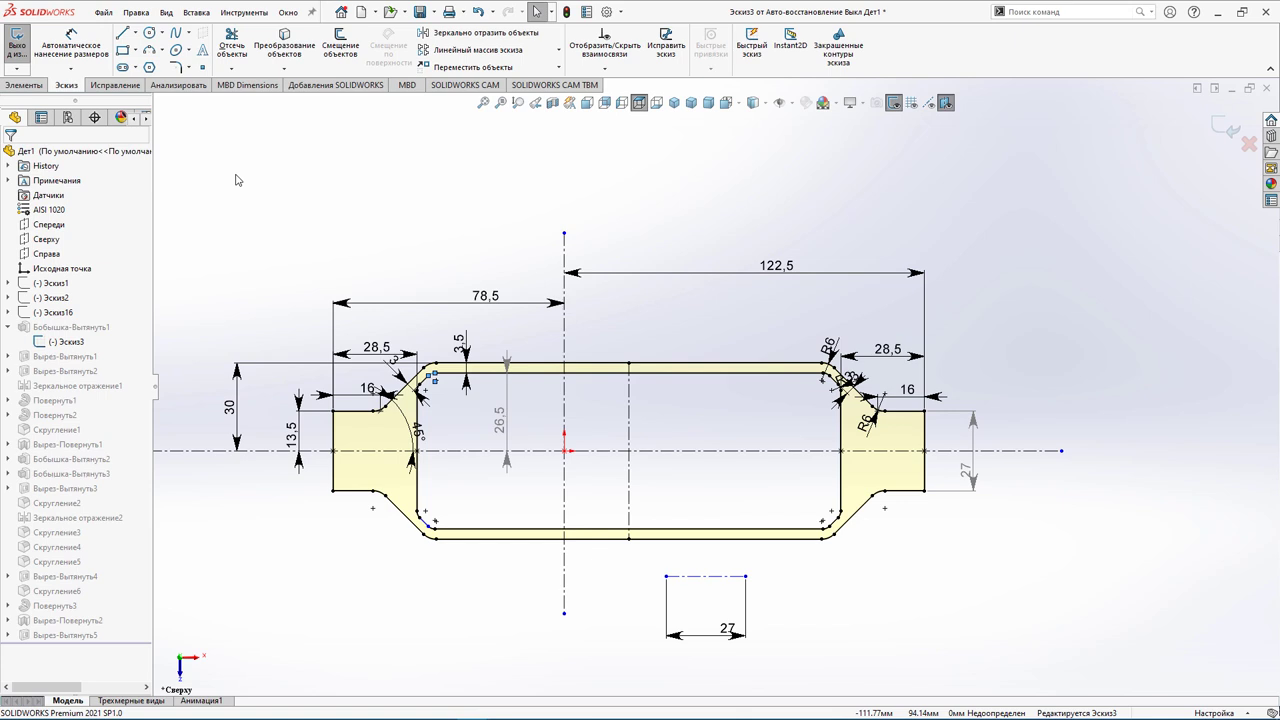
click(667, 52)
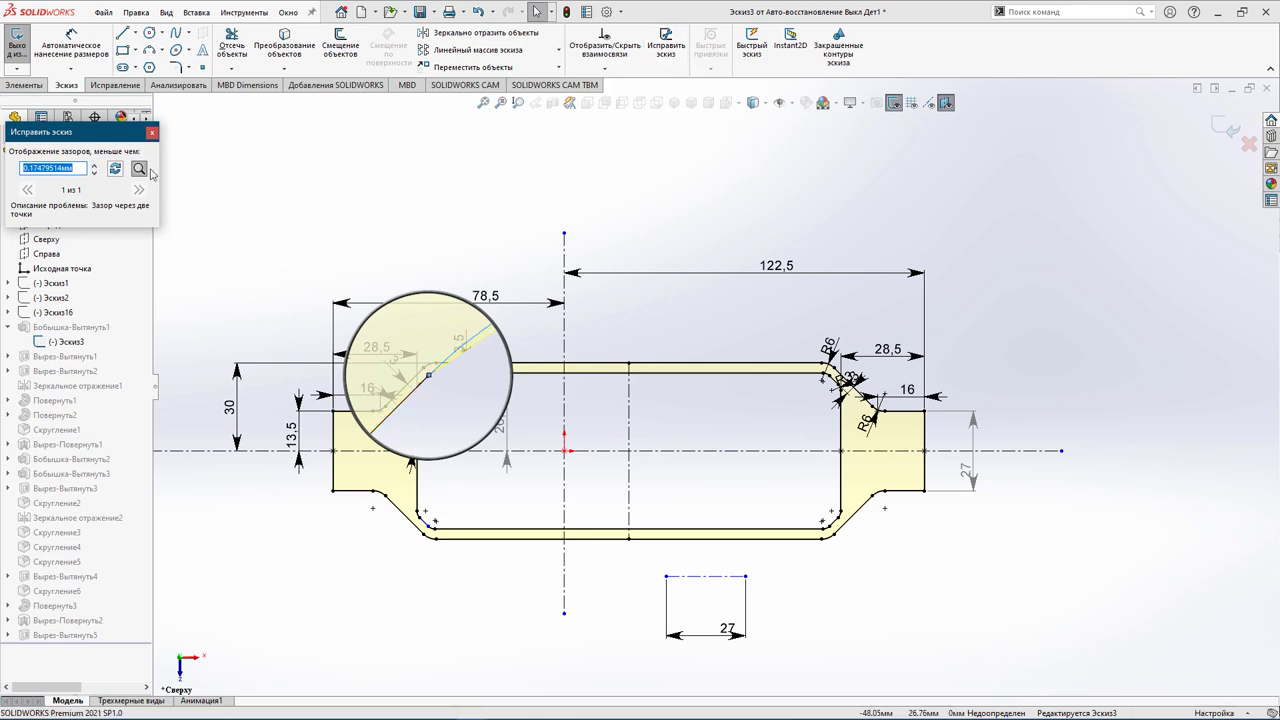
Close the repair results and zoom in on the gap at the sloped corner
click(152, 133)
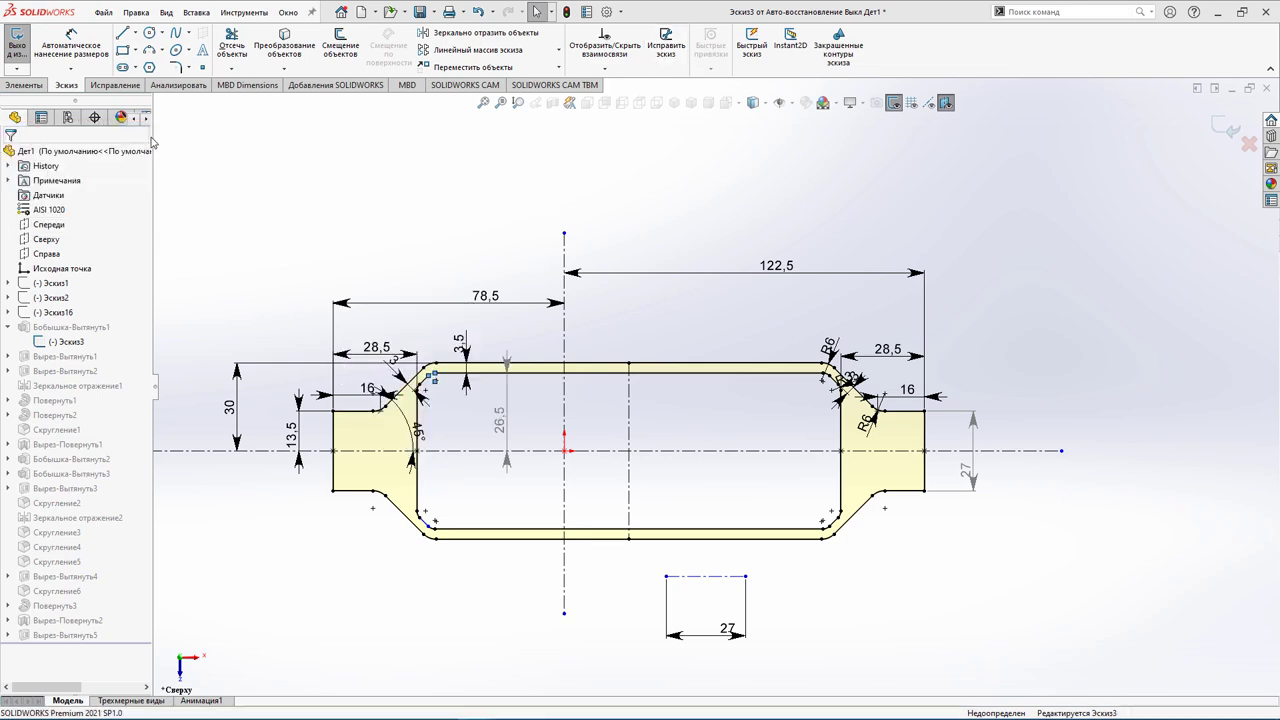
scroll(430, 378, down, 4)
scroll(500, 375, down, 3)
scroll(573, 370, down, 3)
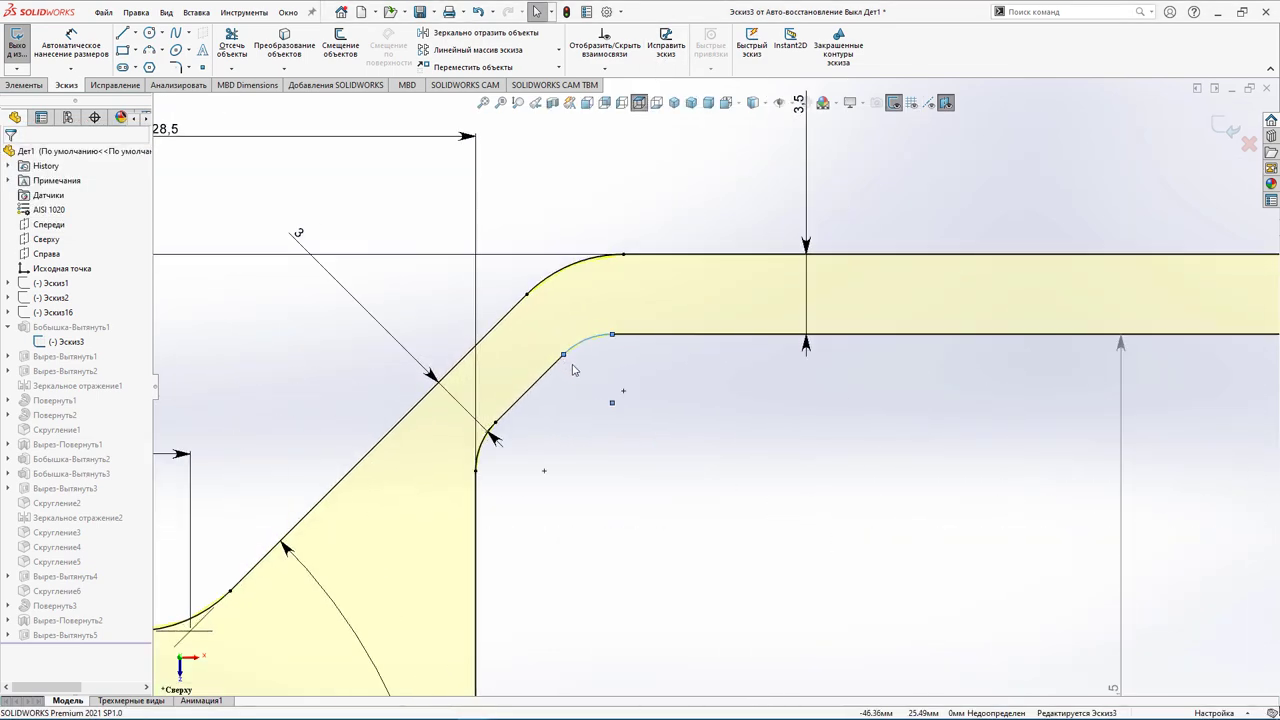
scroll(573, 370, down, 3)
scroll(669, 369, down, 3)
scroll(563, 317, down, 2)
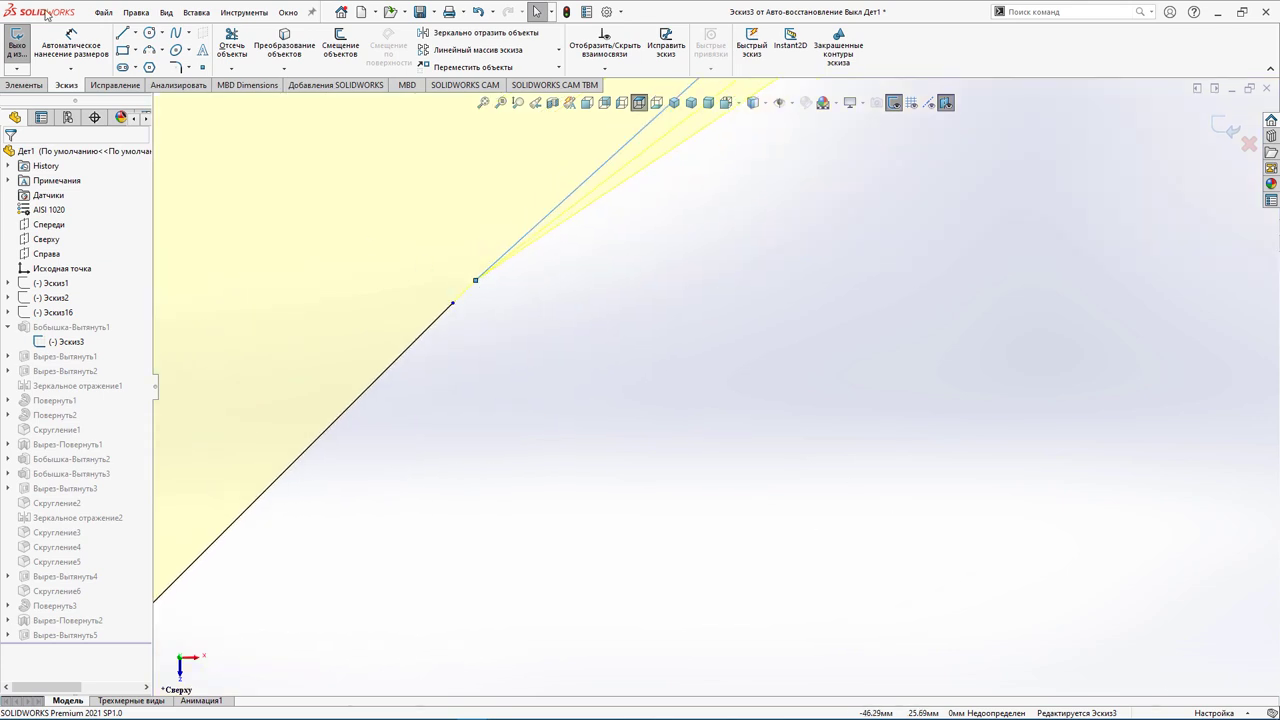
Draw a short line joining the gap's two endpoints and rebuild the part as a solid
click(122, 33)
click(452, 302)
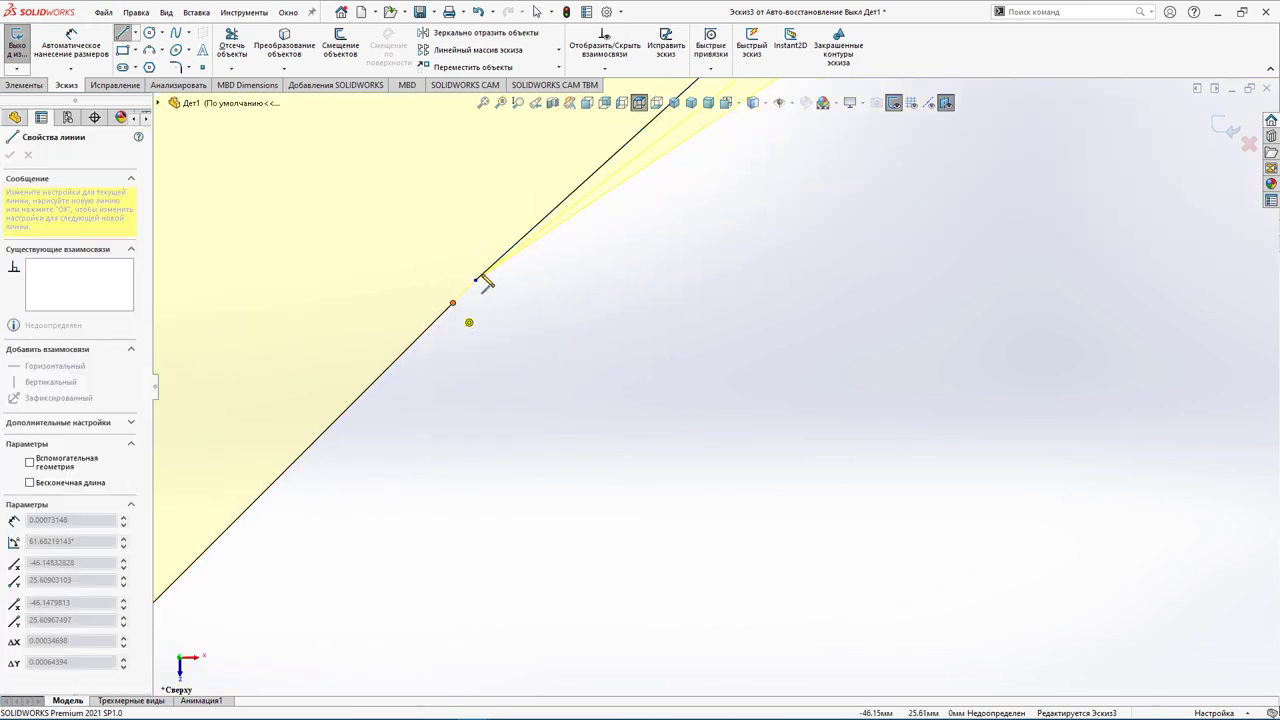
click(476, 280)
click(9, 155)
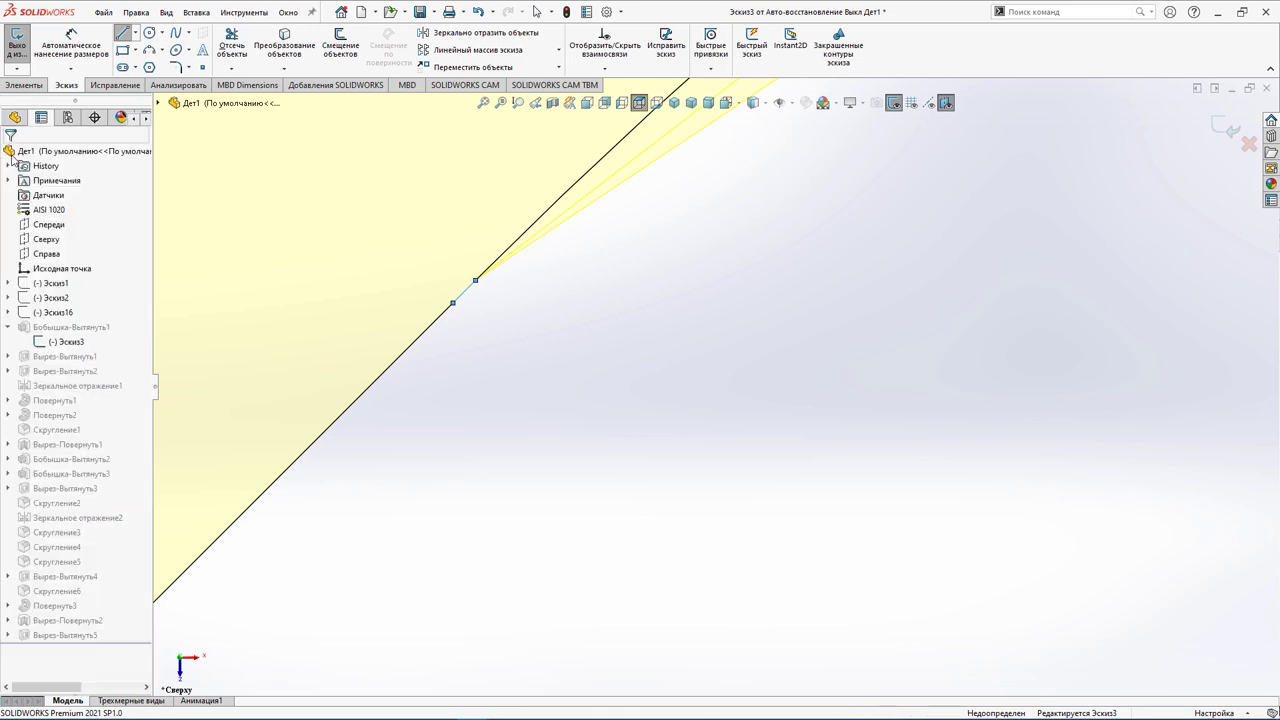
scroll(555, 355, down, 3)
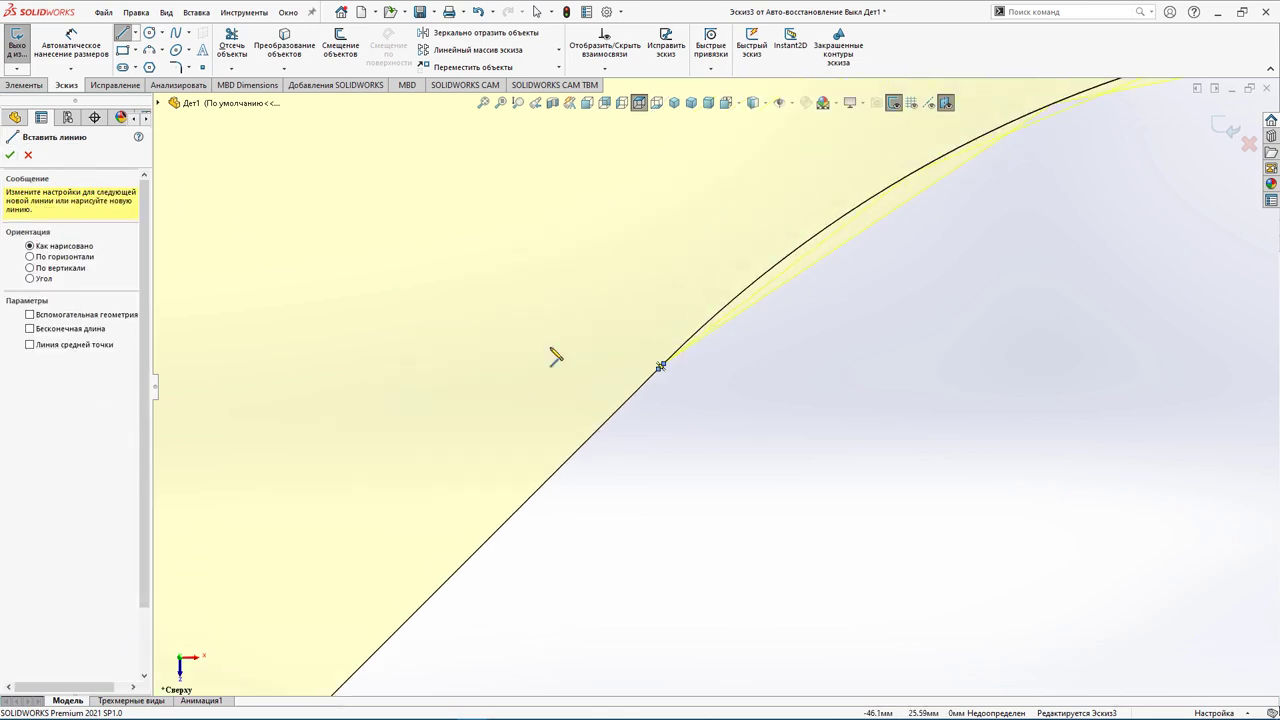
scroll(550, 357, up, 5)
key(ctrl+b)
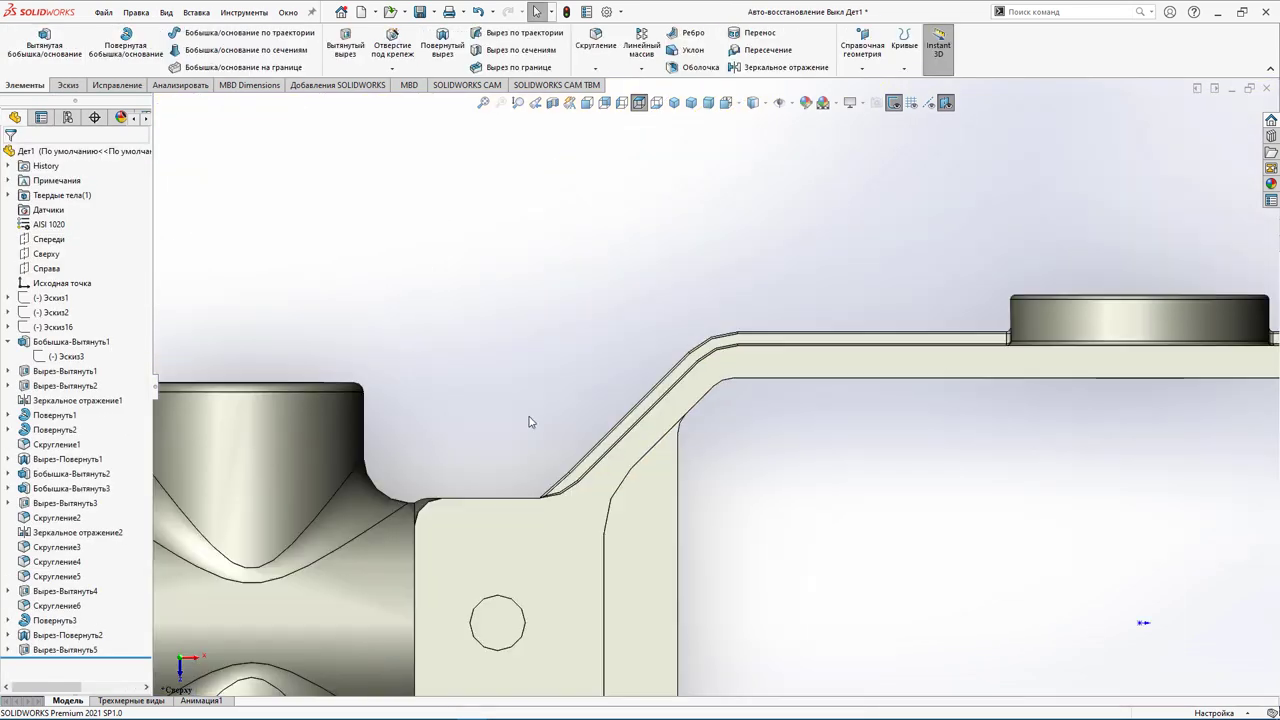
Fit and orbit the repaired part, then return to the Сборка1 drill assembly
key(f)
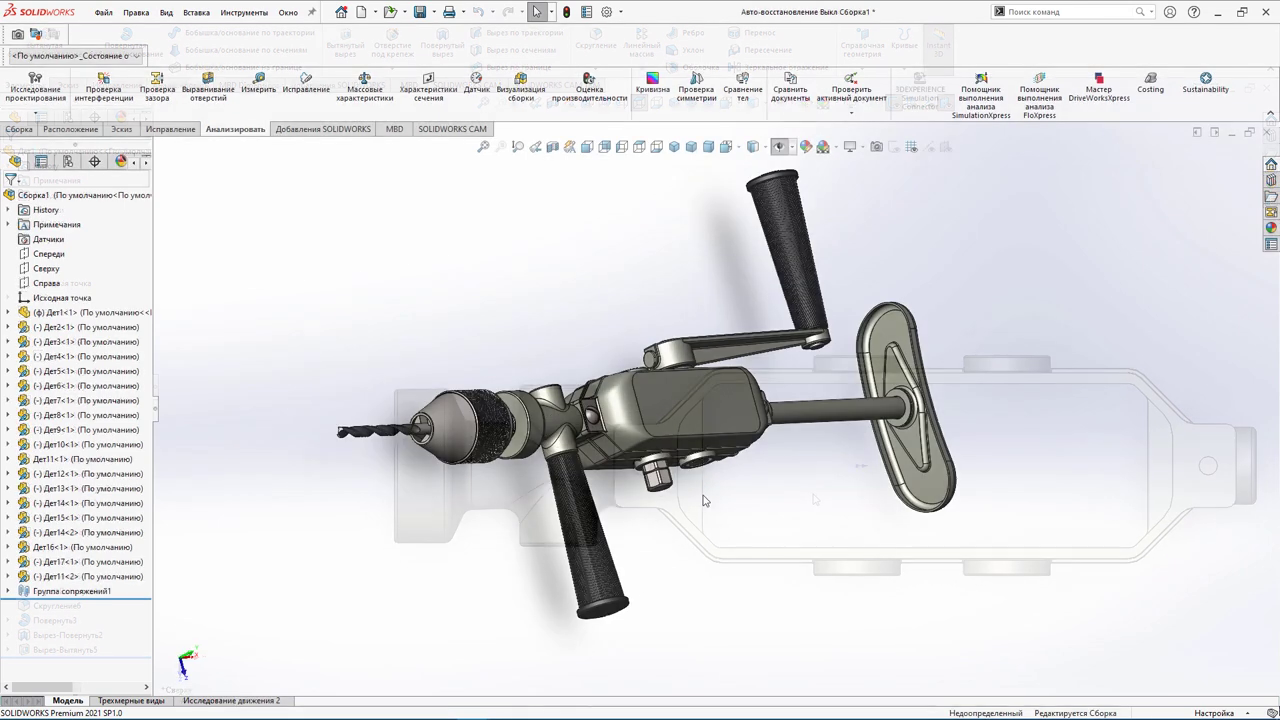
mouse_move(703, 500)
middle_down()
mouse_move(558, 599)
mouse_move(666, 546)
mouse_move(671, 508)
mouse_move(726, 519)
mouse_move(686, 523)
middle_up()
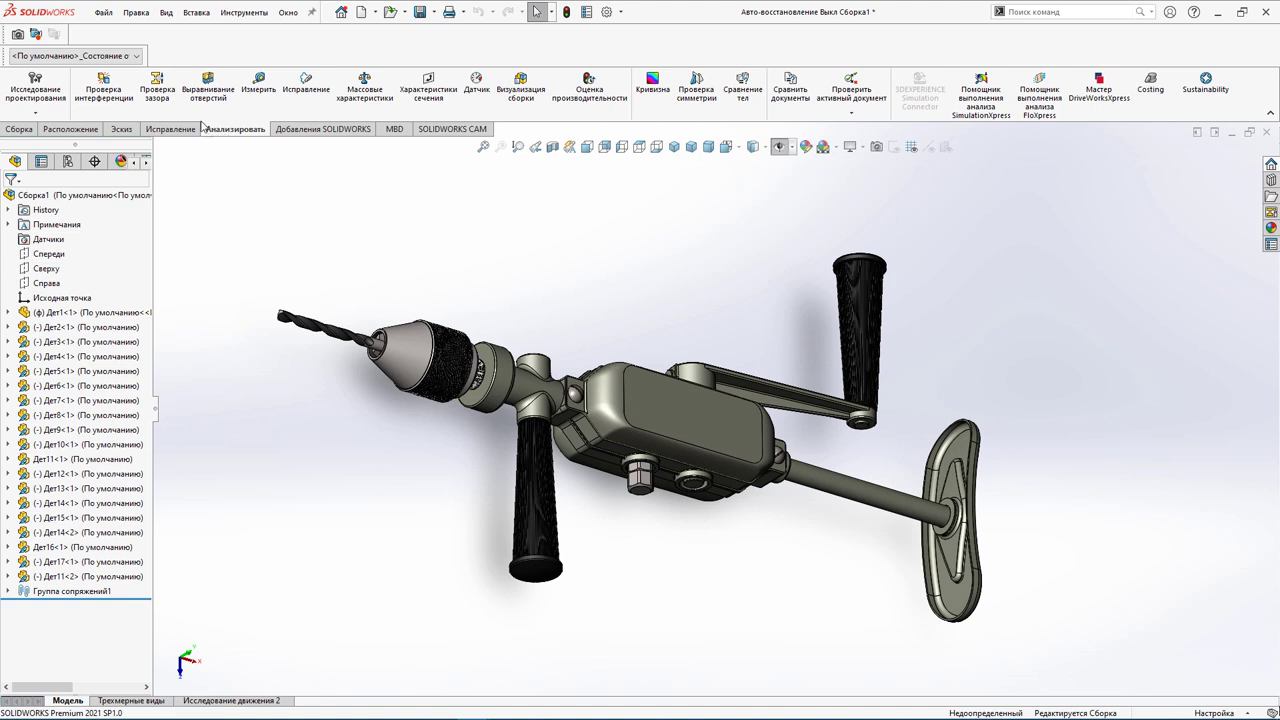
Run Interference Detection on Сборка1 and inspect the four interferences found
click(112, 97)
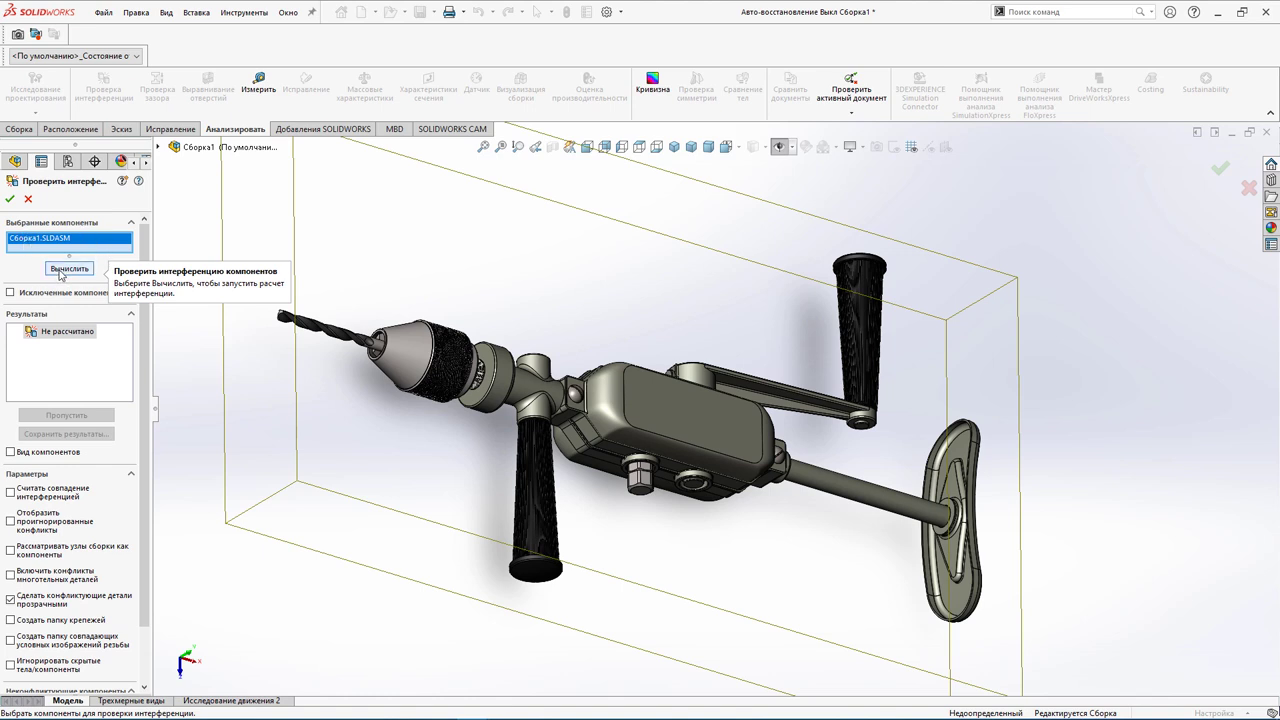
click(60, 270)
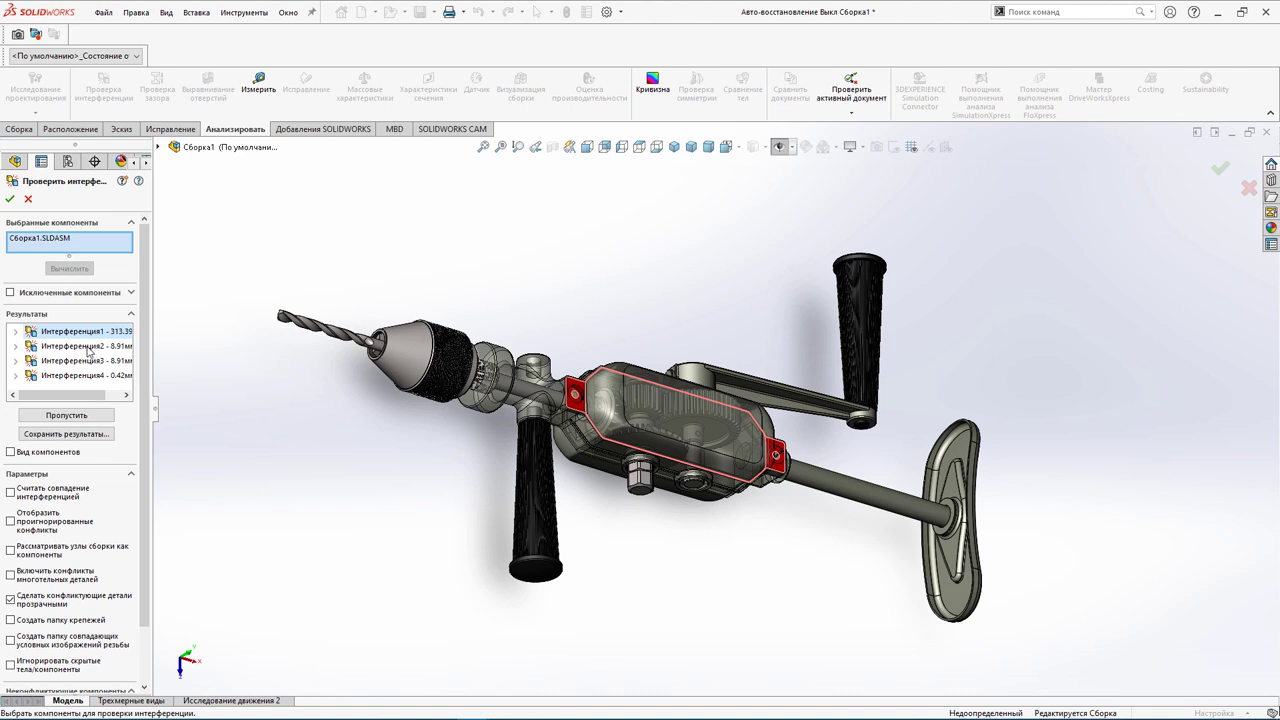
mouse_move(85, 331)
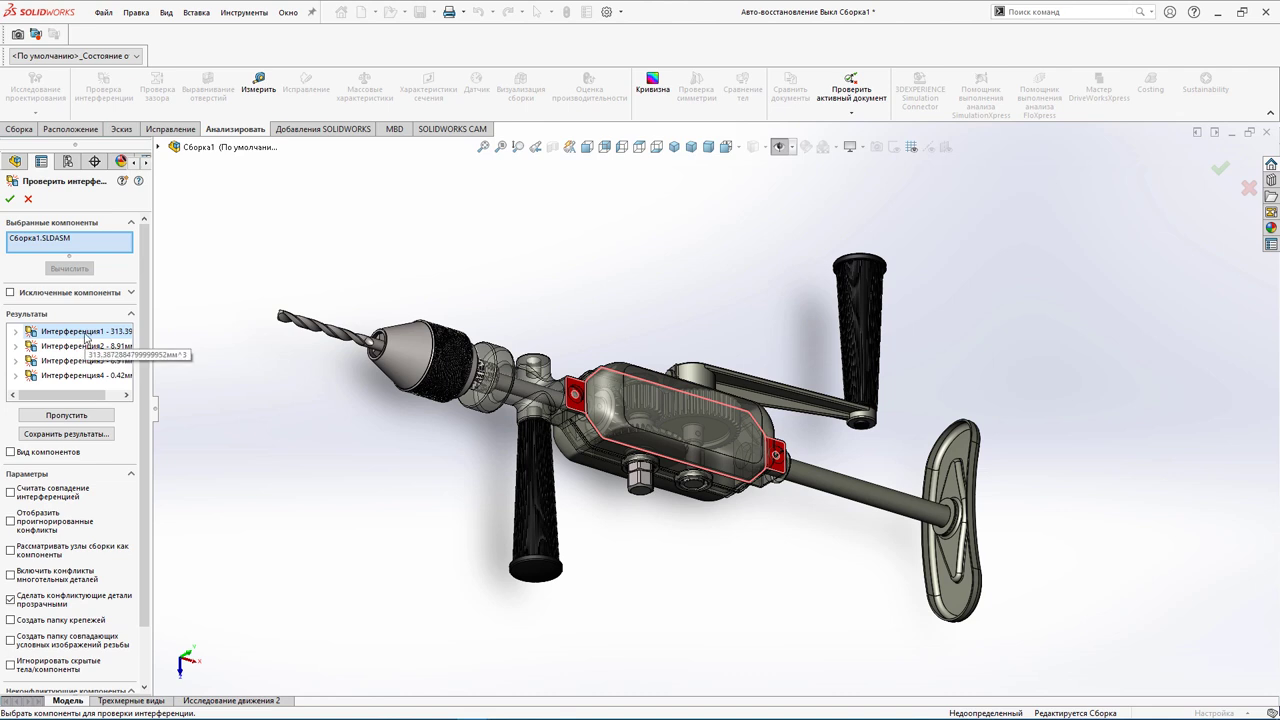
click(86, 346)
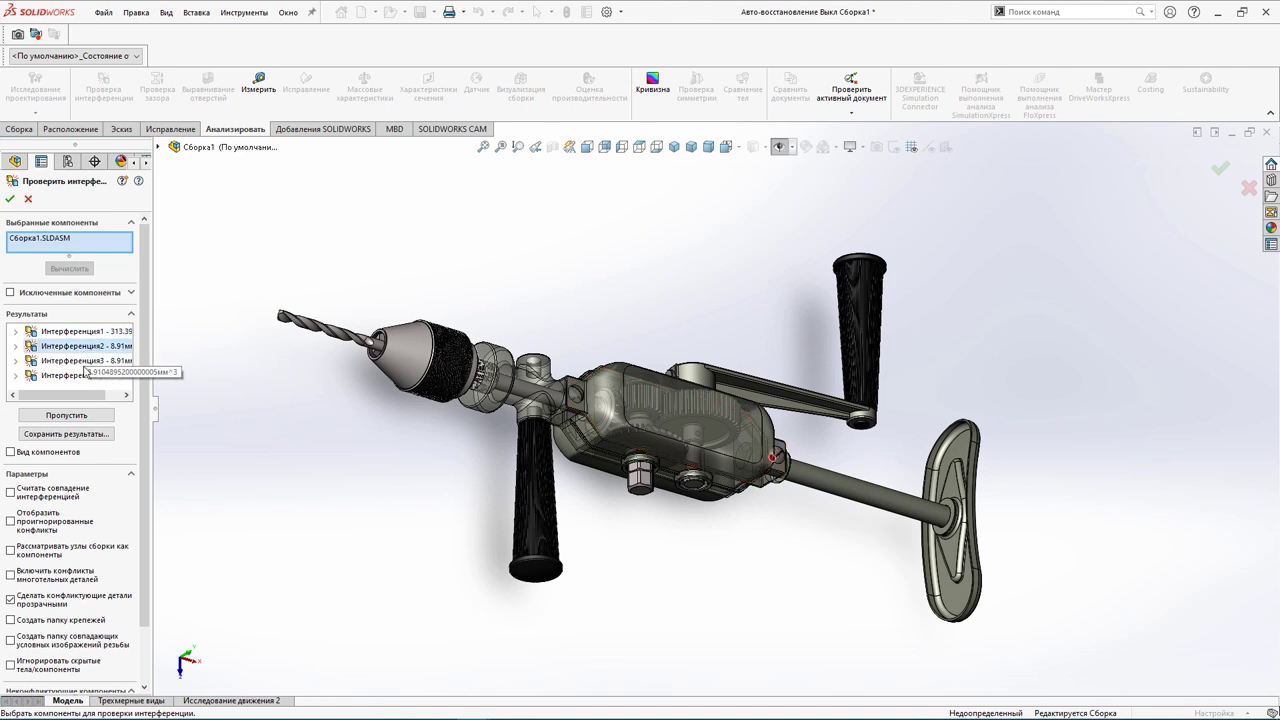
click(86, 366)
click(85, 376)
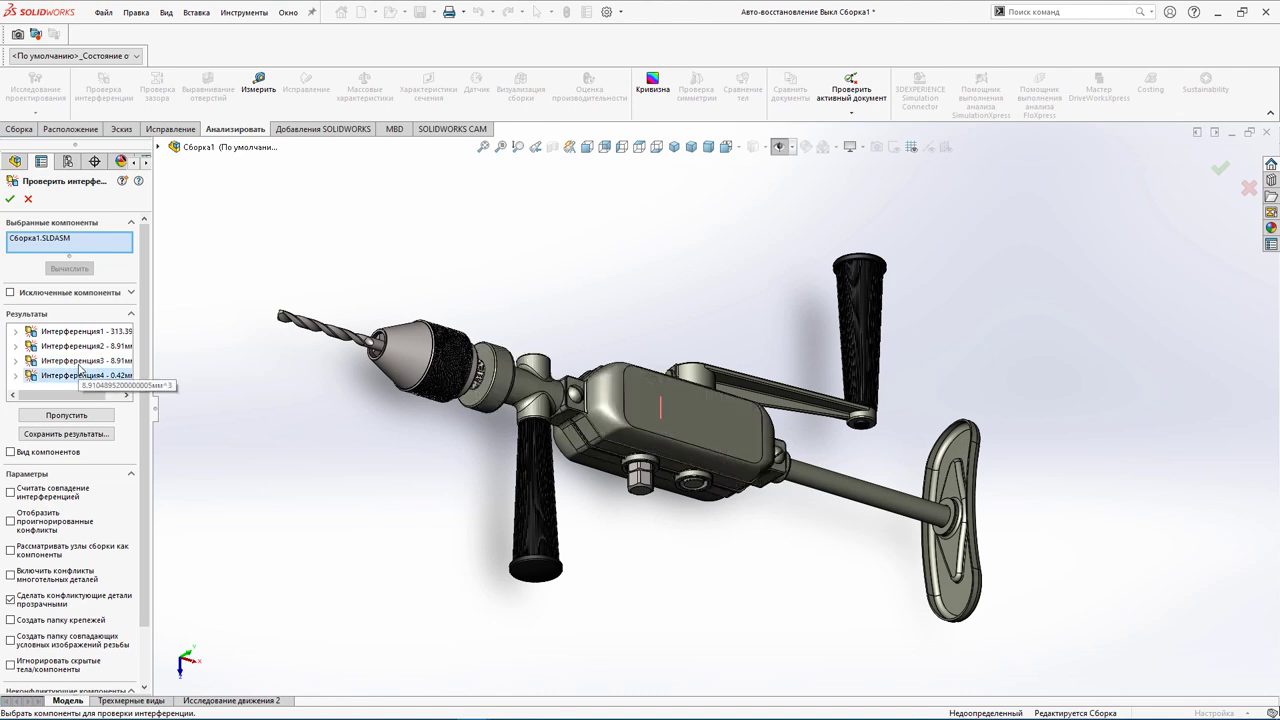
Recheck the small interferences, then return and zoom in on the 313.39 mm³ gearbox clash
click(65, 336)
click(64, 346)
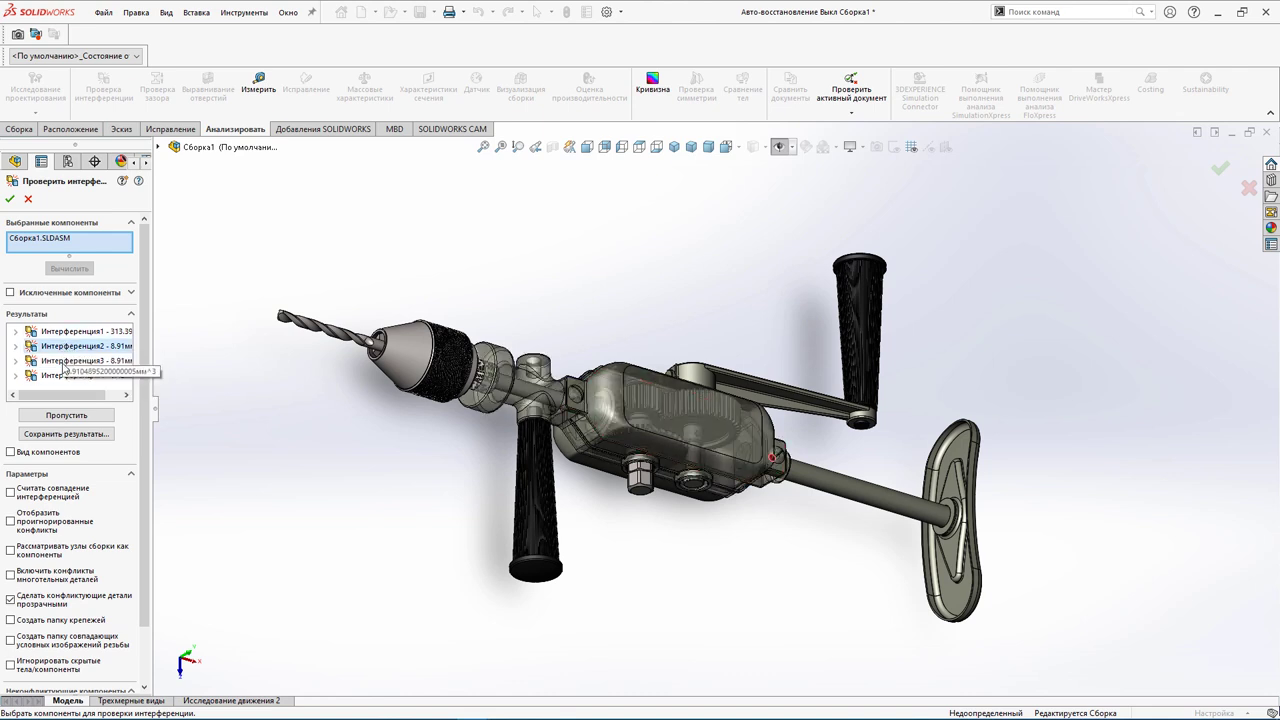
click(62, 361)
click(60, 376)
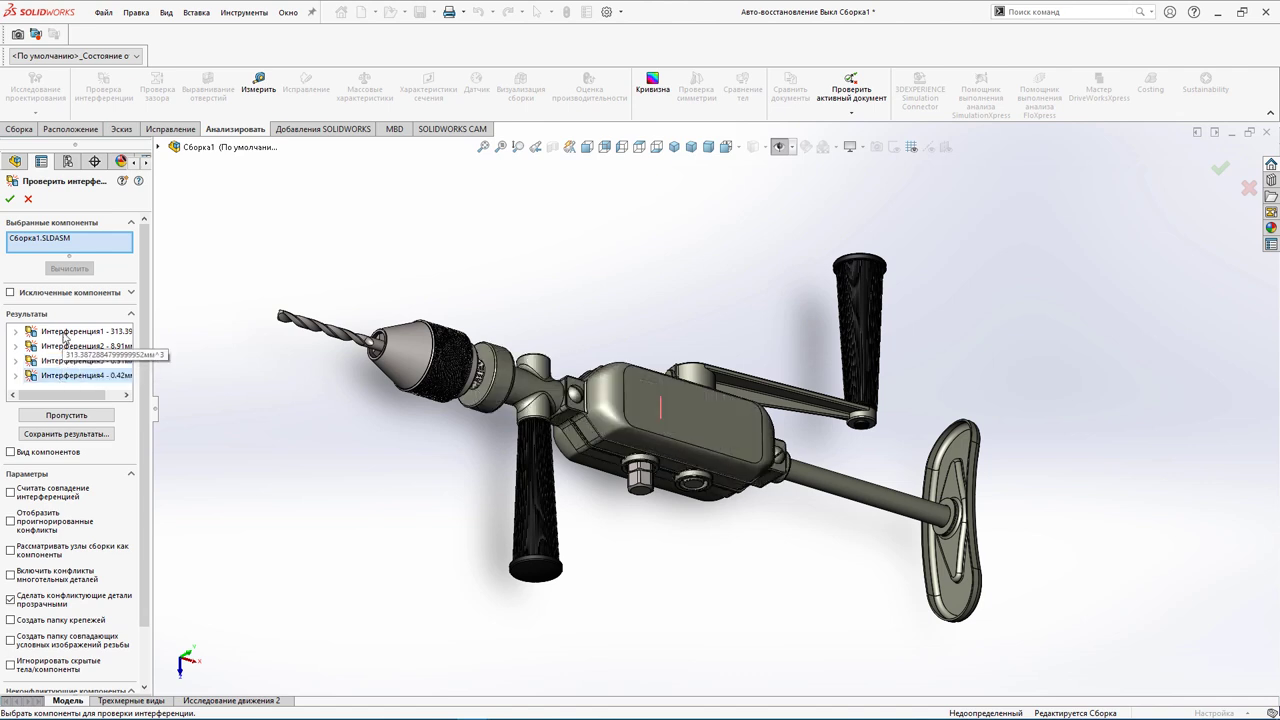
click(64, 334)
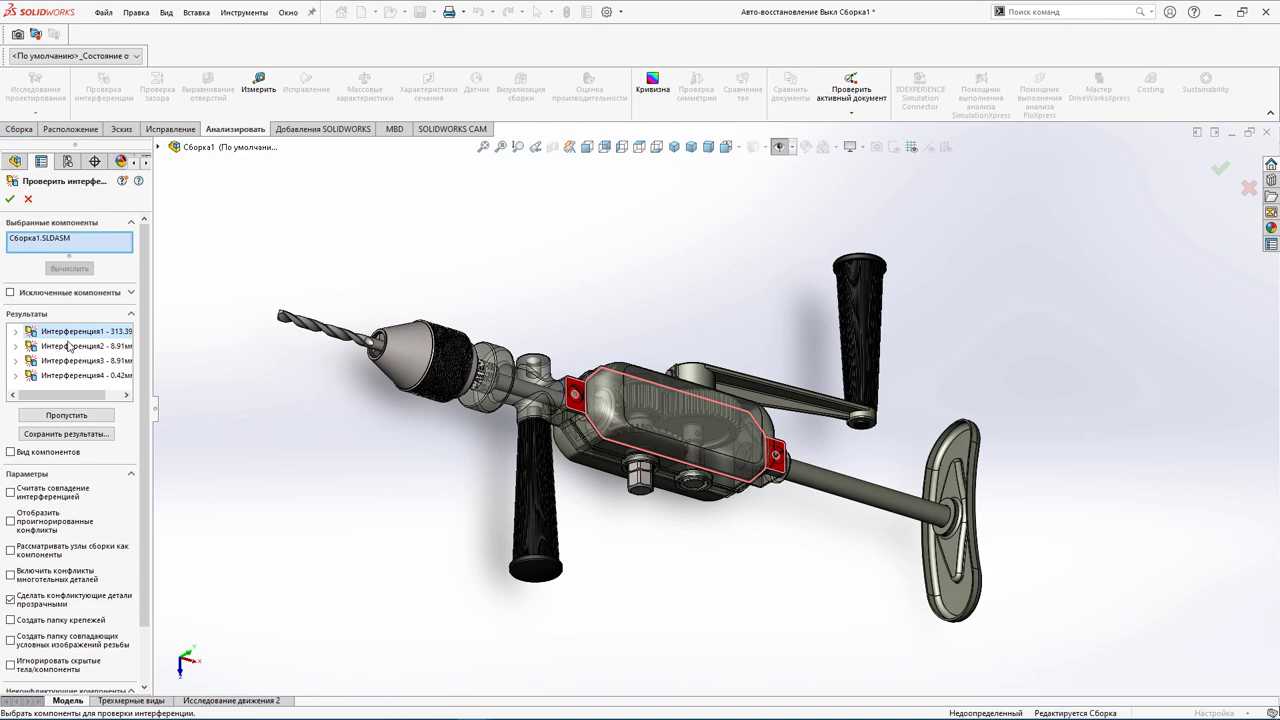
scroll(692, 430, down, 3)
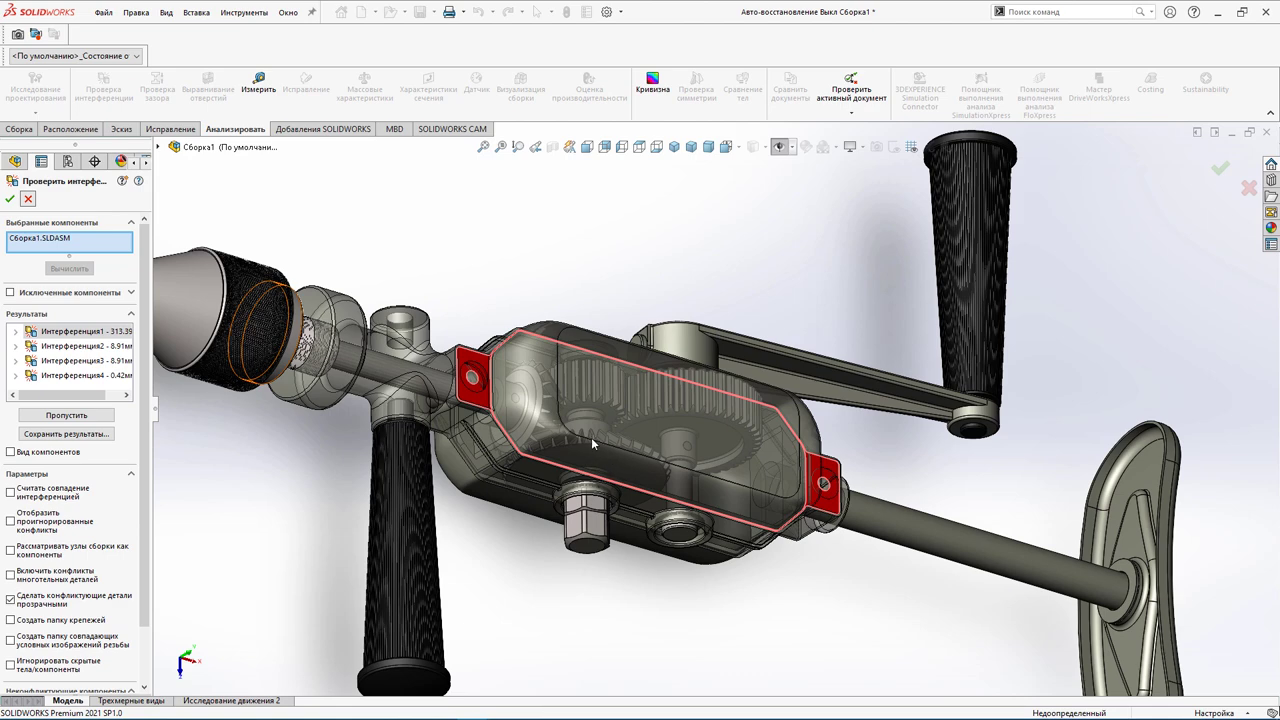
Close the interference check and drag the gearbox cover away to expose the gears
key(Escape)
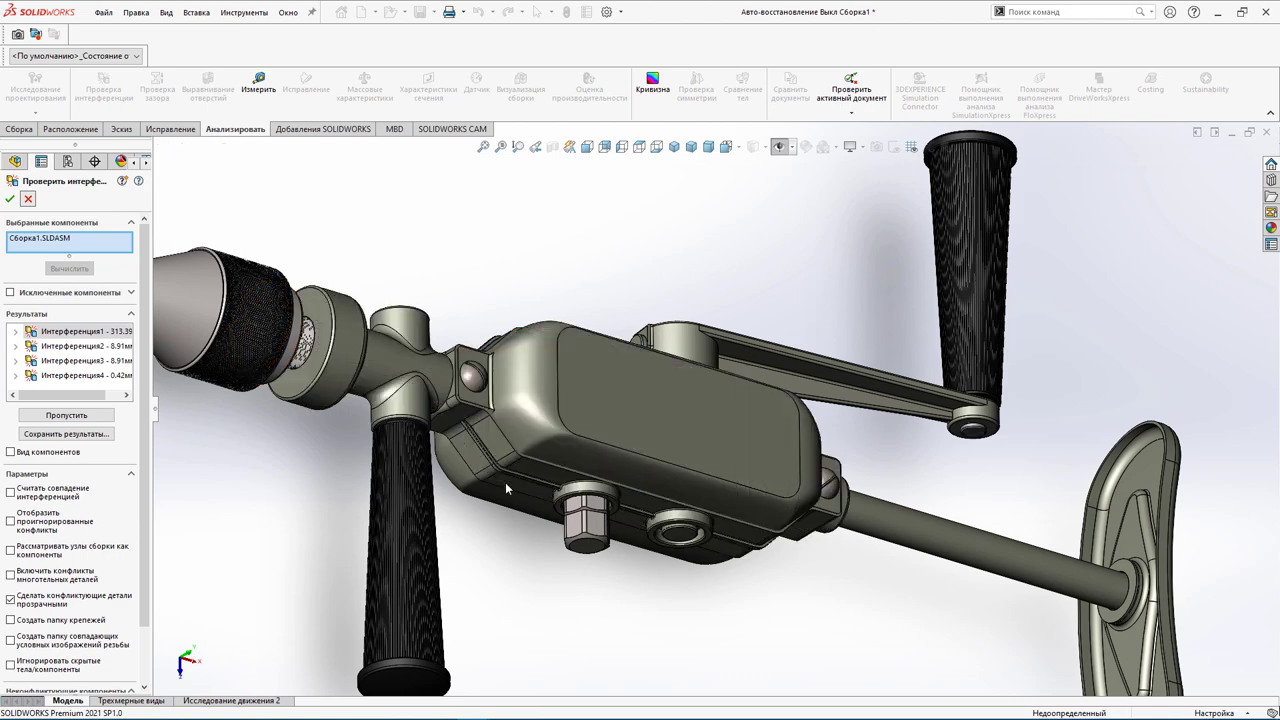
drag(570, 447, 590, 400)
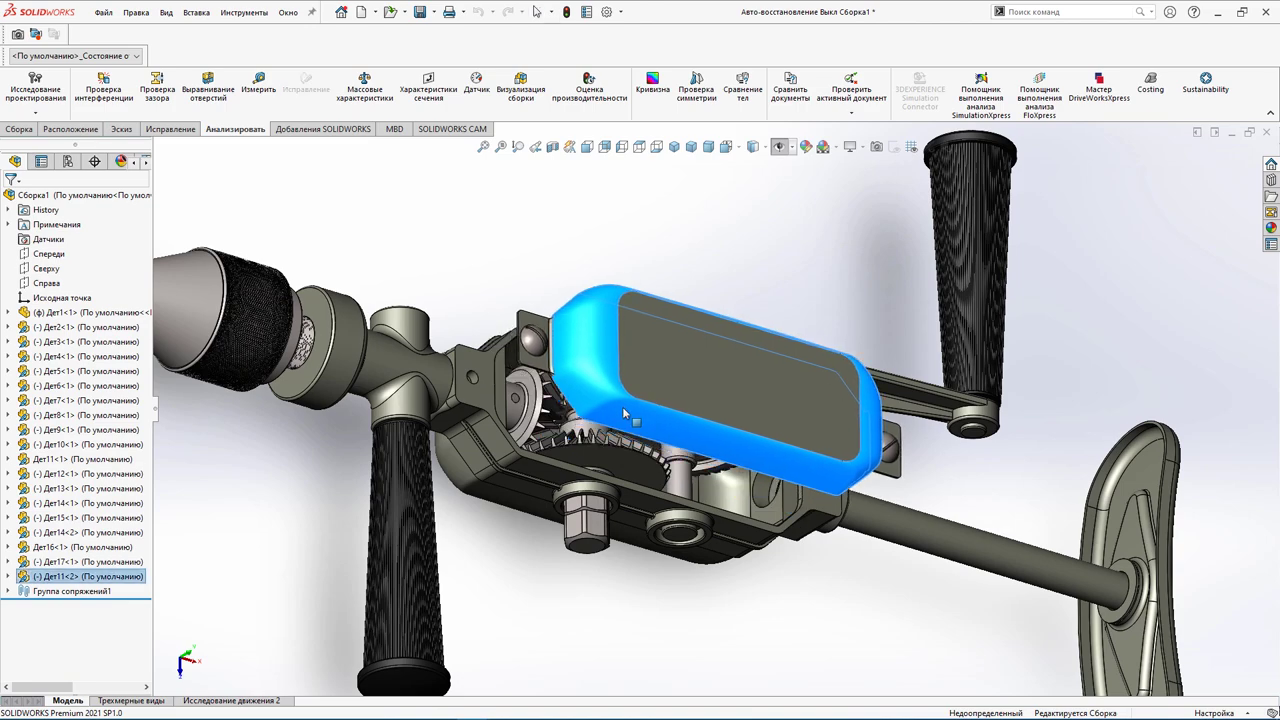
mouse_move(640, 420)
middle_down()
mouse_move(750, 472)
mouse_move(600, 420)
middle_up()
Add a coincident mate between faces of Дет1 and Дет11<2>, seating the gearbox cover
click(19, 129)
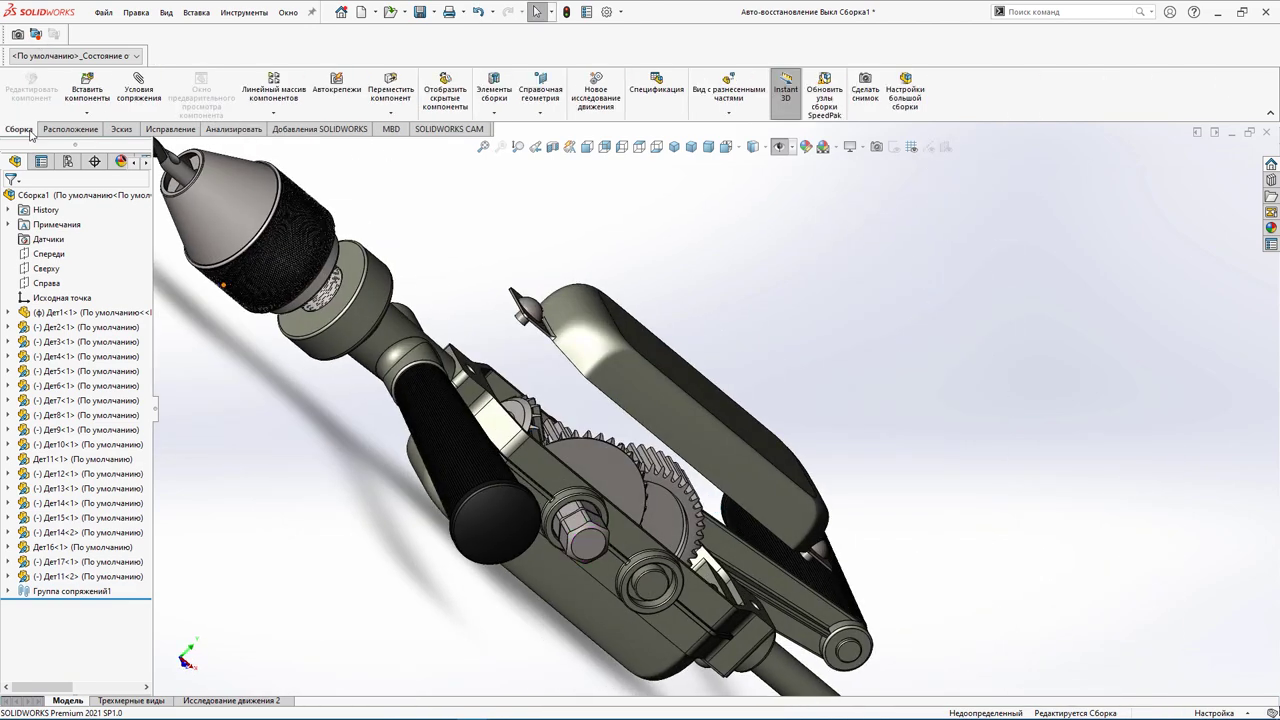
click(138, 90)
click(465, 379)
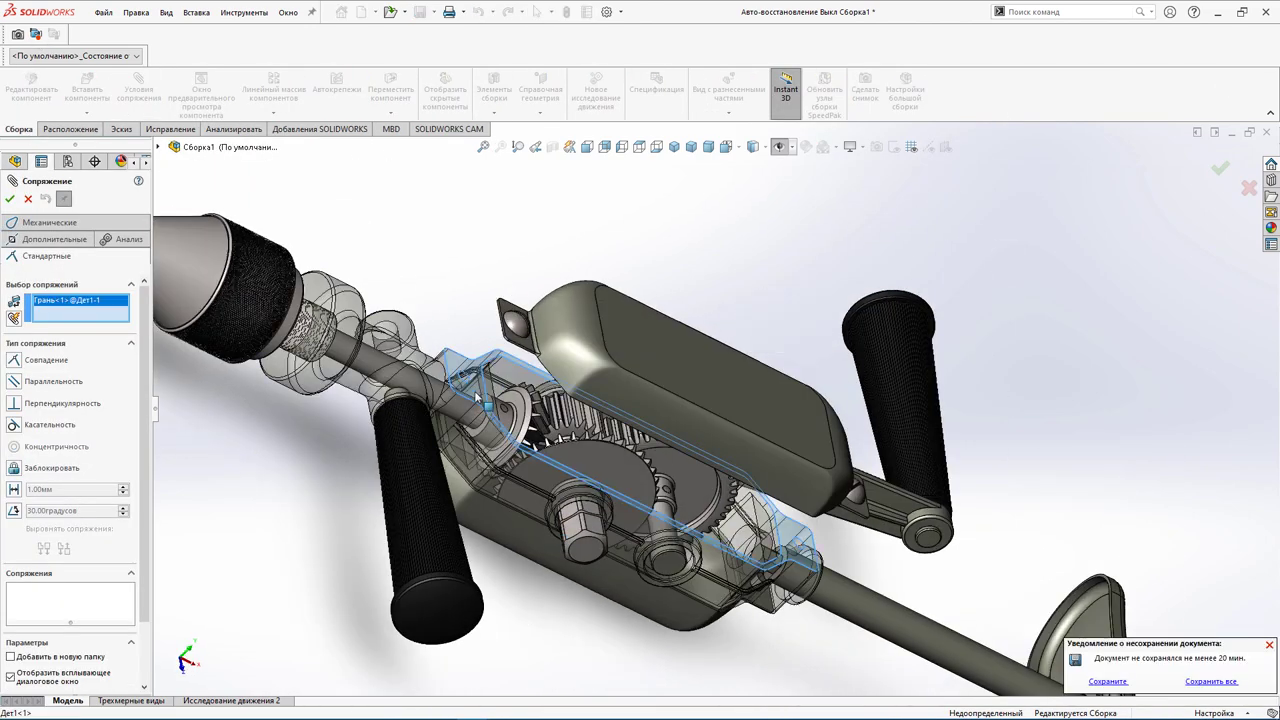
middle_drag(465, 379, 542, 398)
click(542, 400)
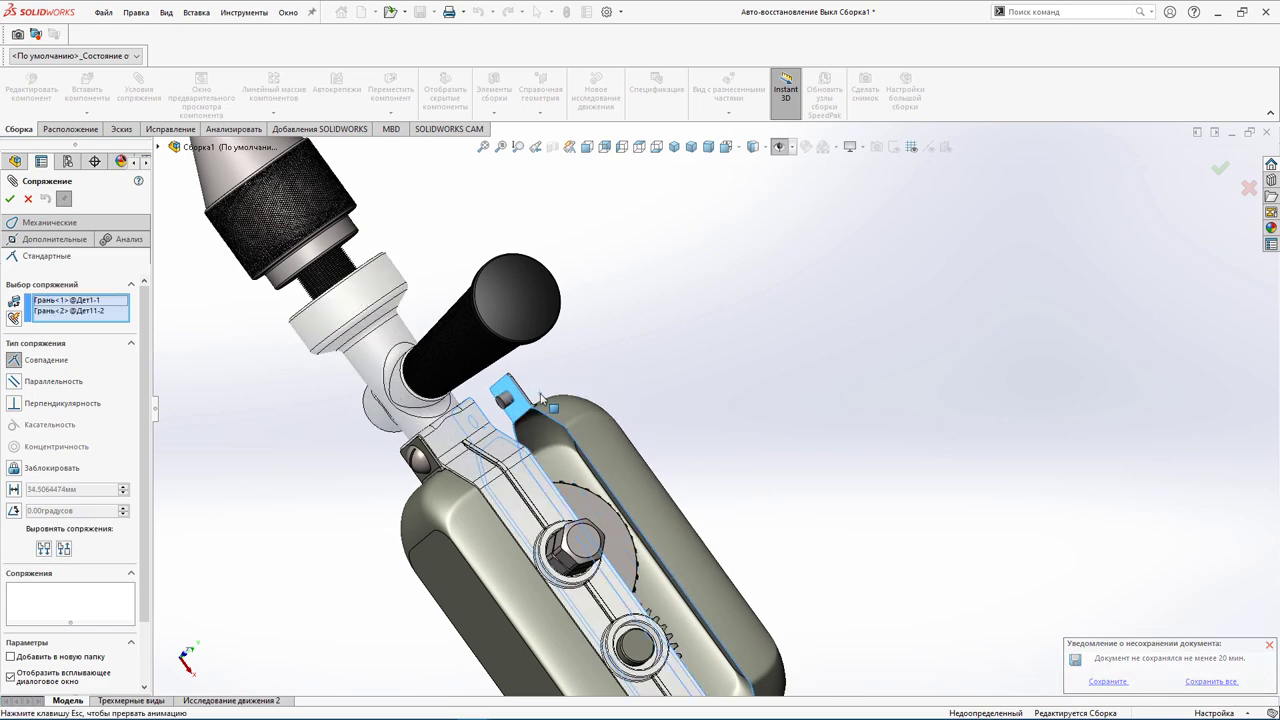
click(523, 377)
scroll(530, 450, up, 3)
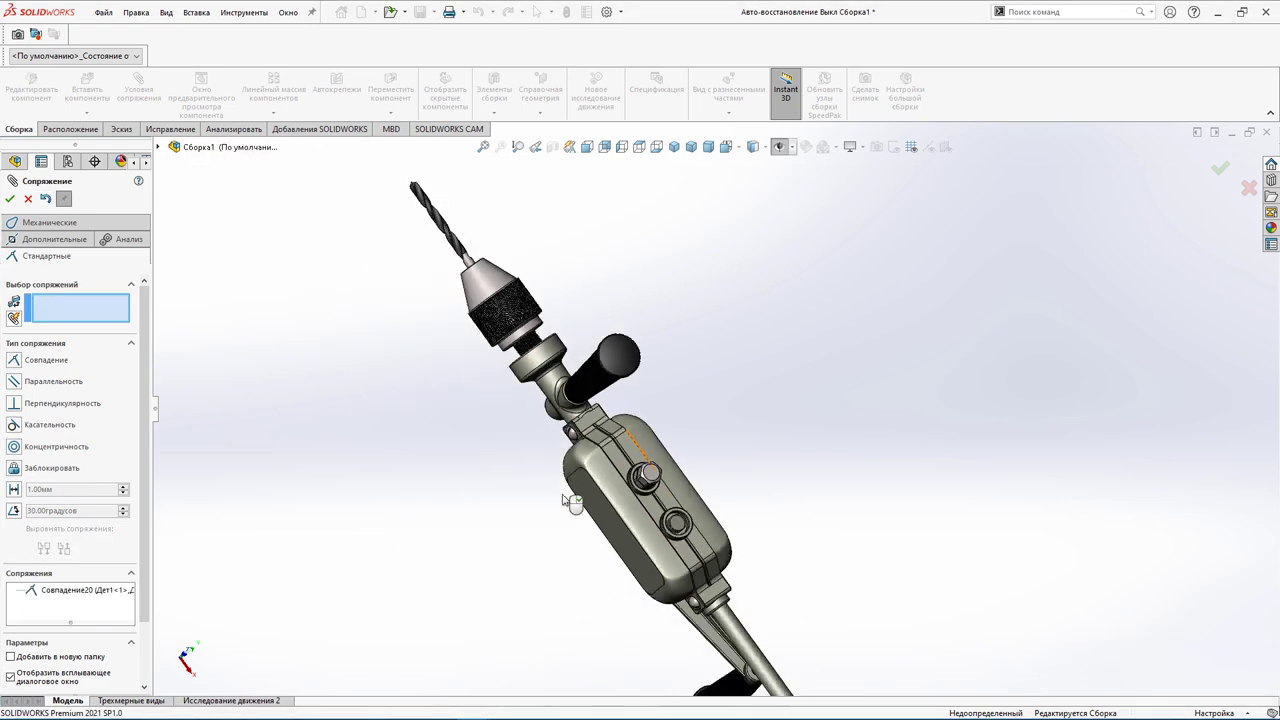
mouse_move(530, 500)
middle_down()
mouse_move(547, 645)
mouse_move(520, 610)
middle_up()
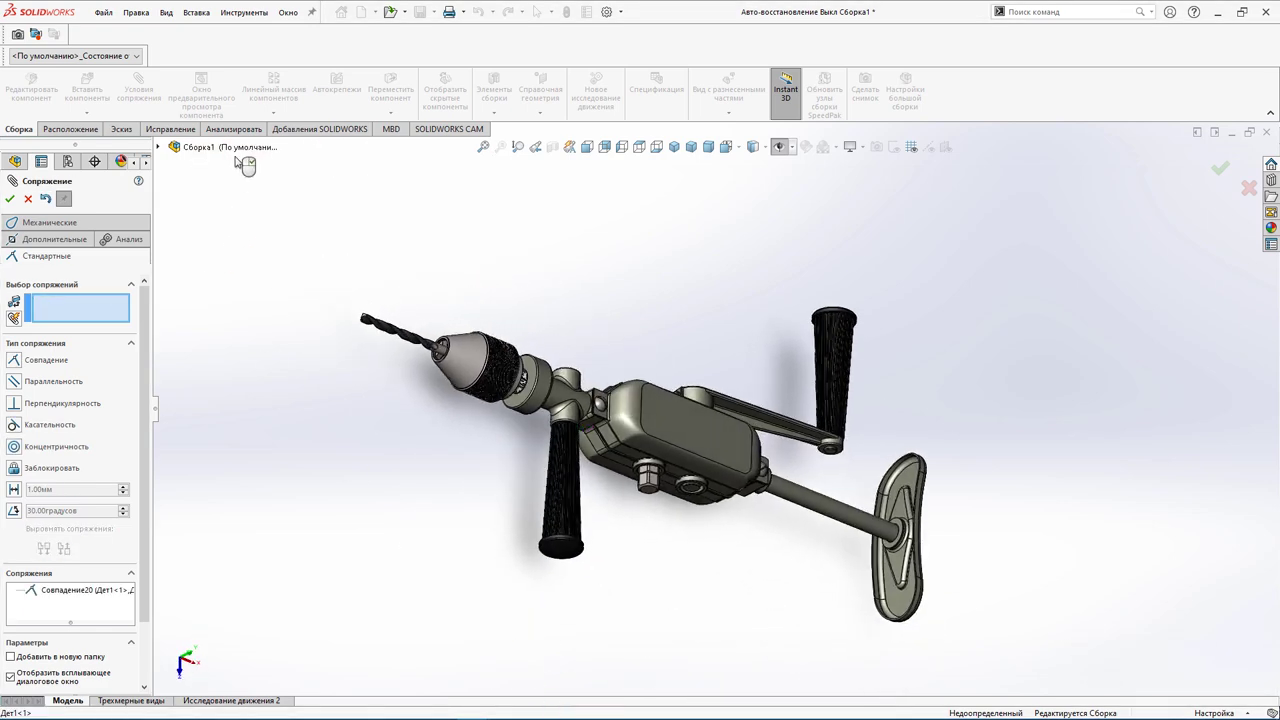
click(14, 204)
Rerun Interference Detection on Сборка1, confirm no interference is found, and close it
click(236, 129)
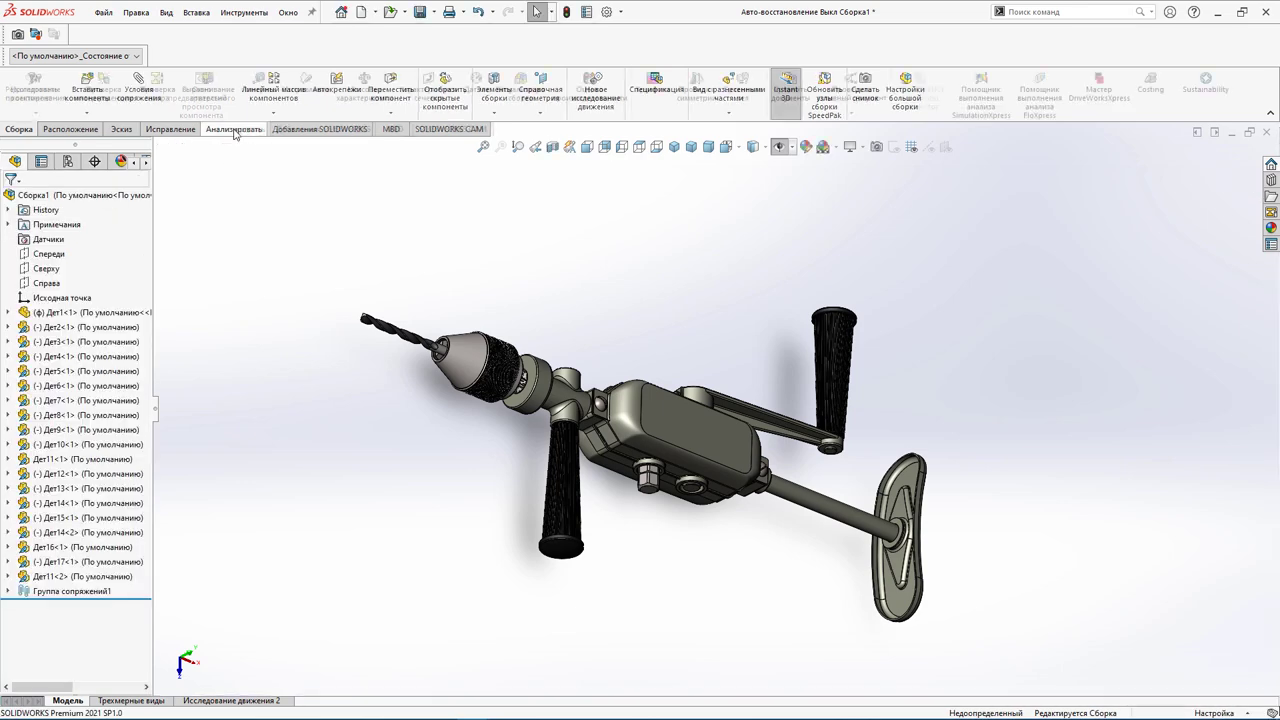
click(112, 108)
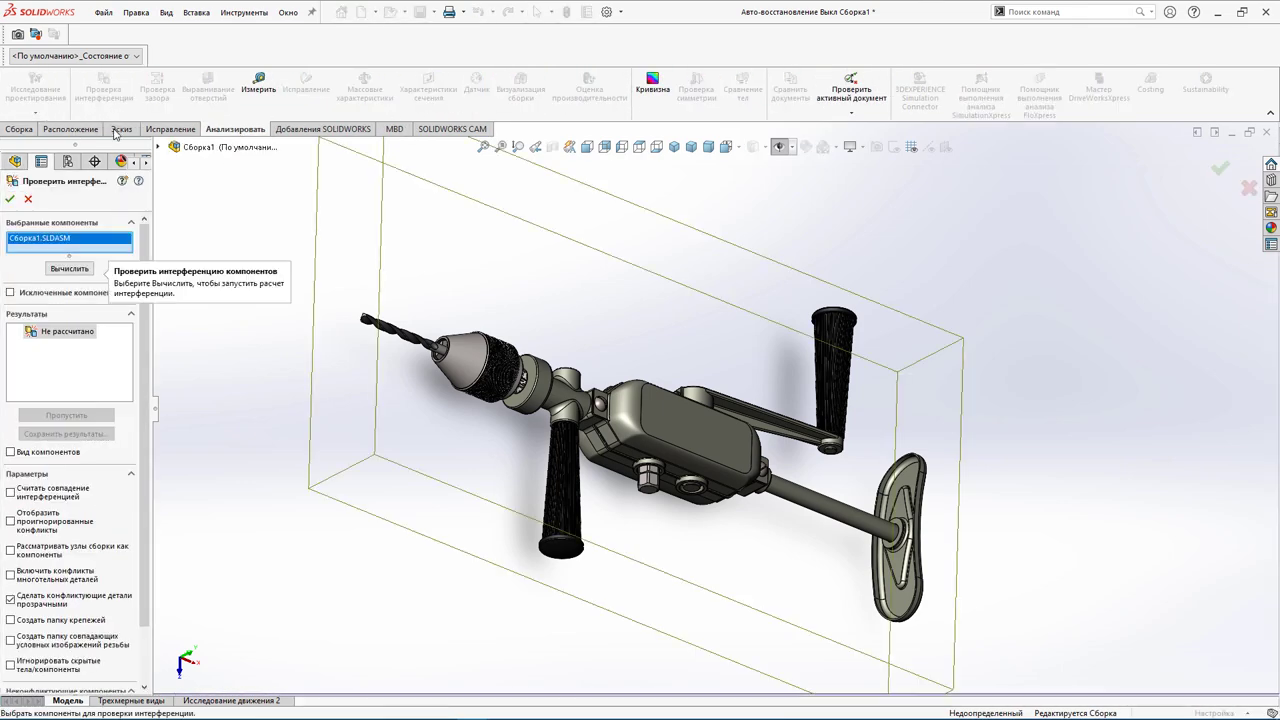
click(79, 275)
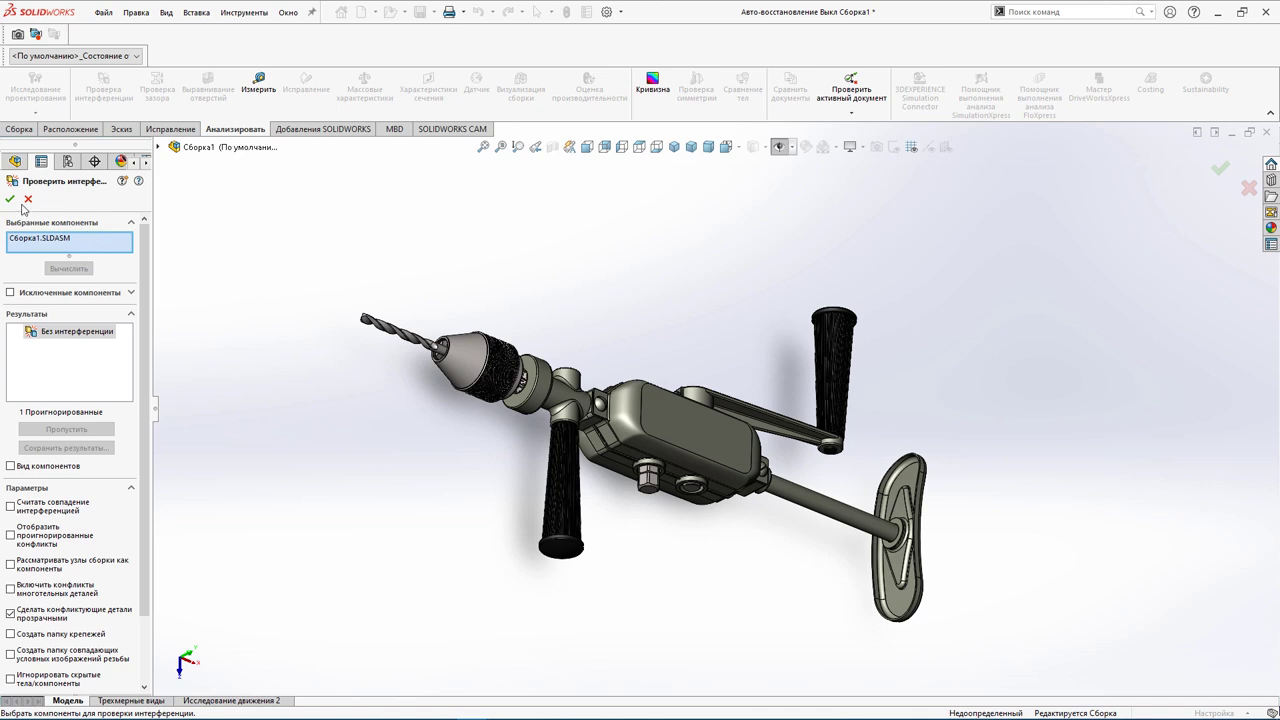
click(27, 199)
scroll(558, 371, down, 5)
scroll(558, 371, down, 2)
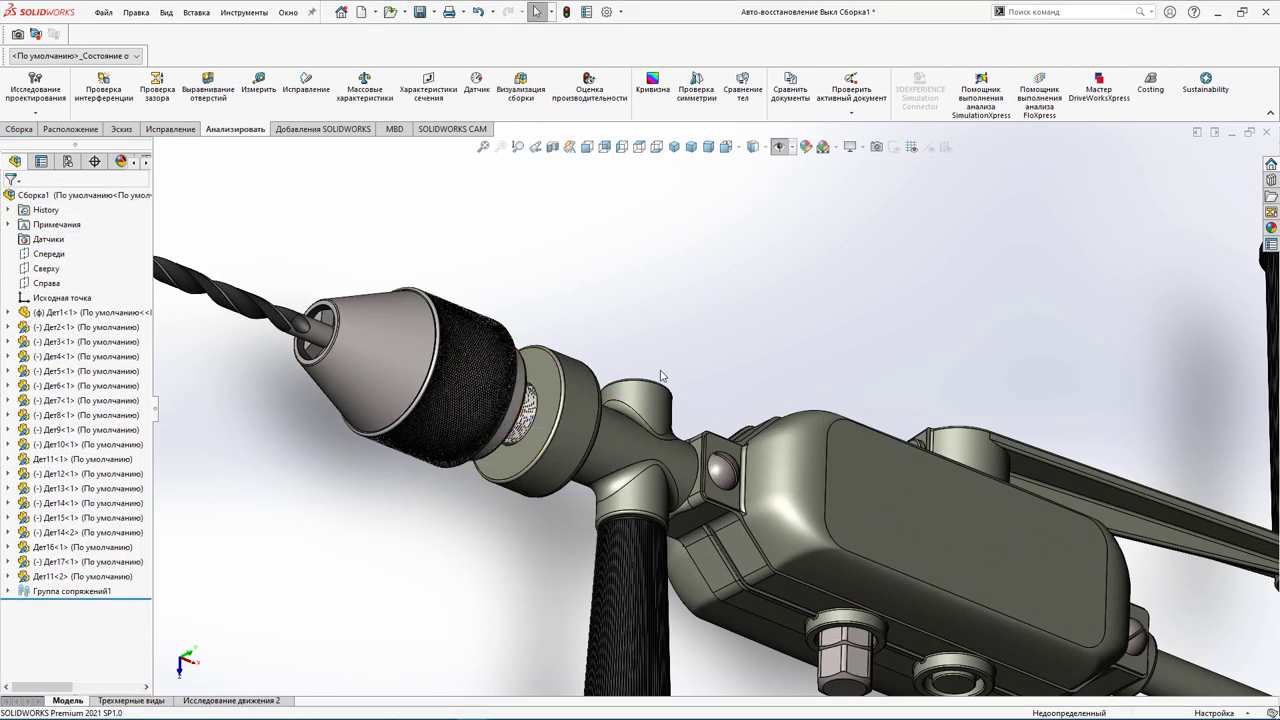
Start Clearance Verification with the chuck Дет17 and drill body Дет1 selected
mouse_move(557, 410)
middle_down()
mouse_move(594, 397)
mouse_move(558, 377)
middle_up()
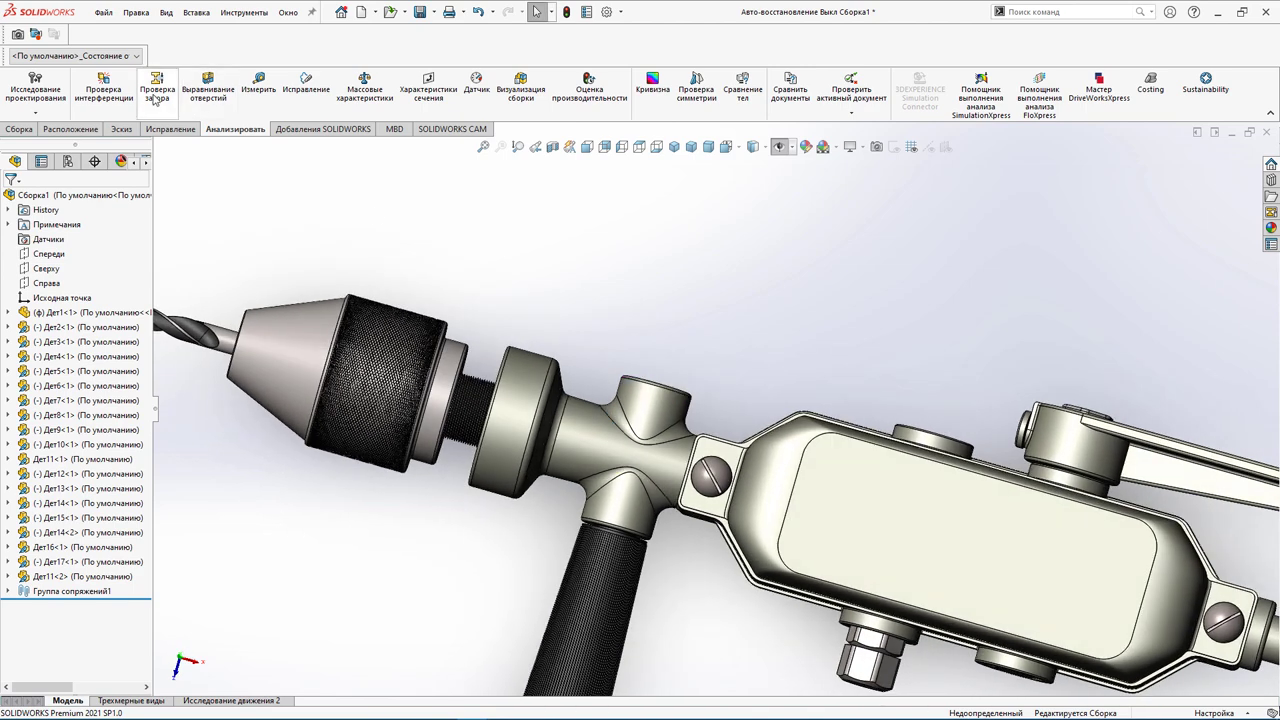
click(157, 88)
click(330, 390)
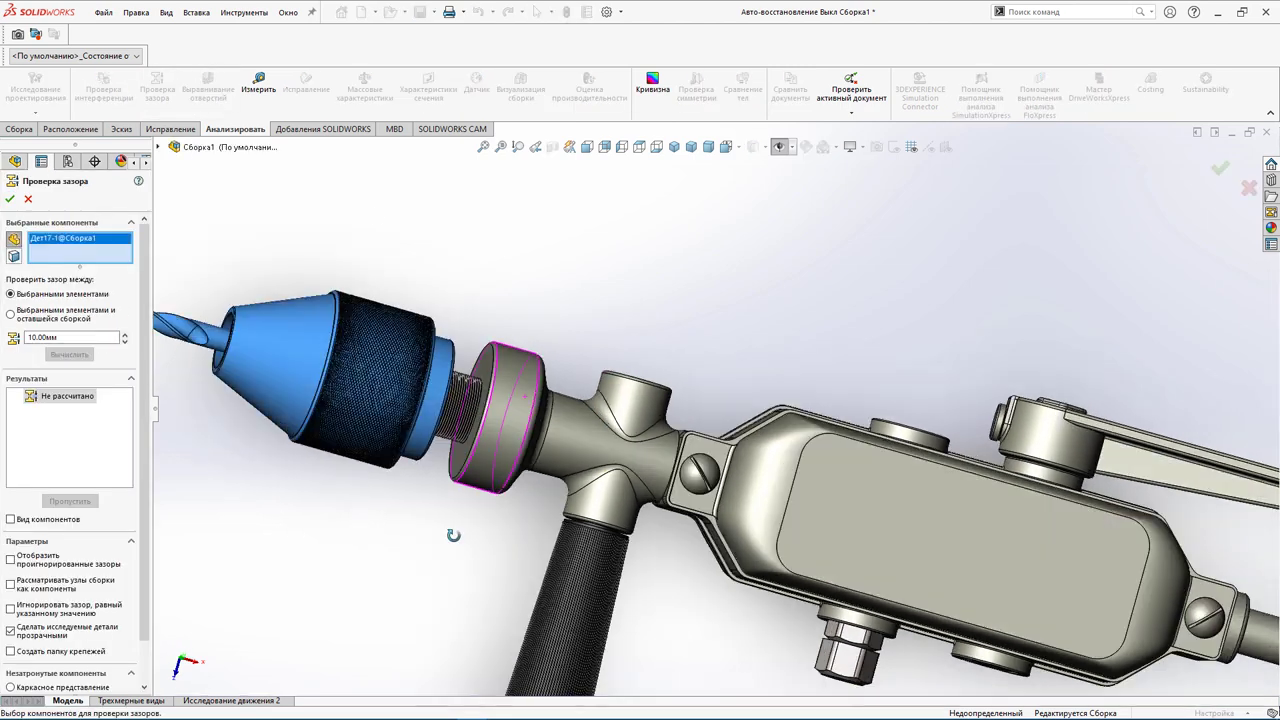
mouse_move(451, 531)
middle_down()
mouse_move(457, 470)
mouse_move(366, 491)
middle_up()
click(457, 467)
Set the minimum clearance to 13 mm and calculate, finding a 12.9 mm gap
double_click(56, 337)
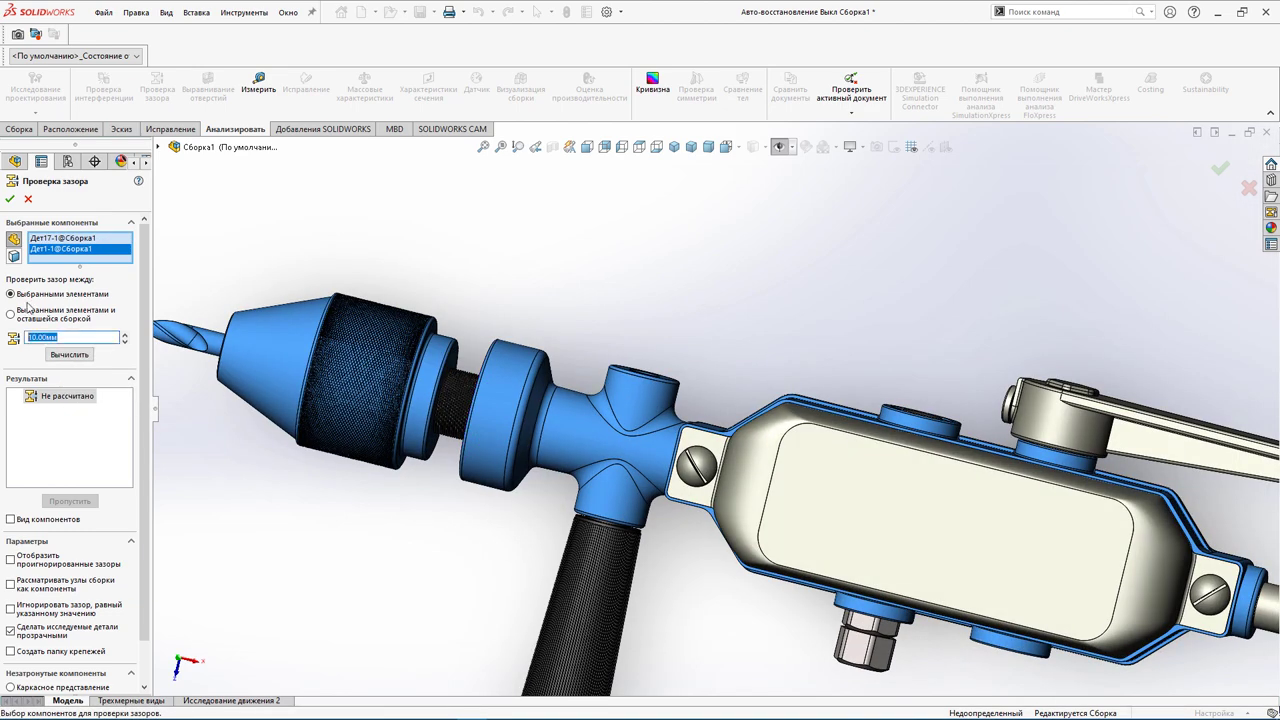
text(13)
click(64, 355)
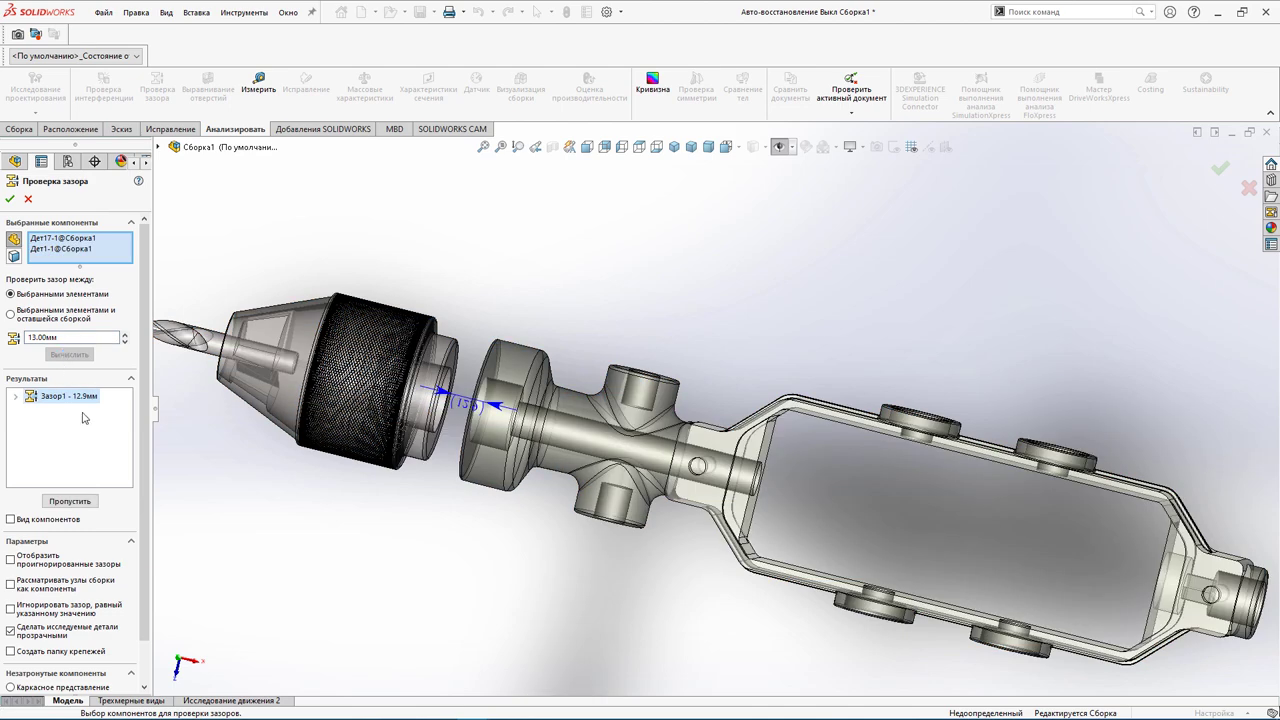
scroll(442, 488, down, 1)
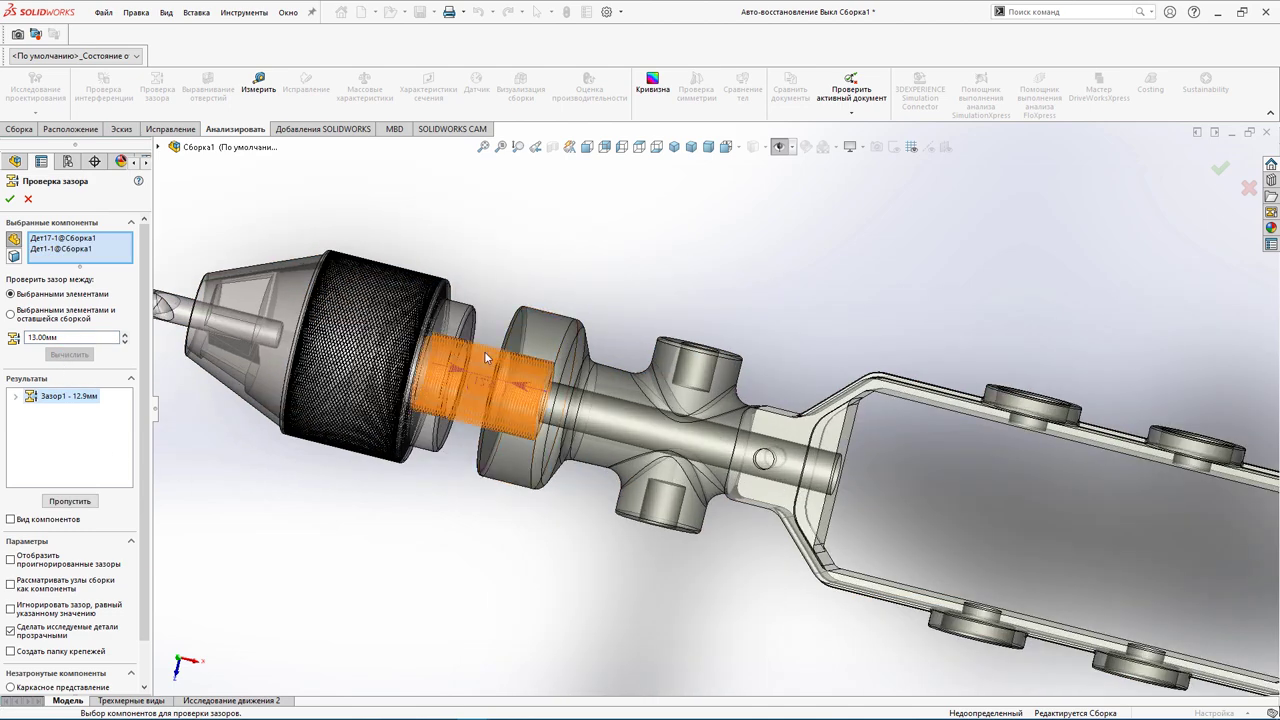
scroll(495, 420, down, 1)
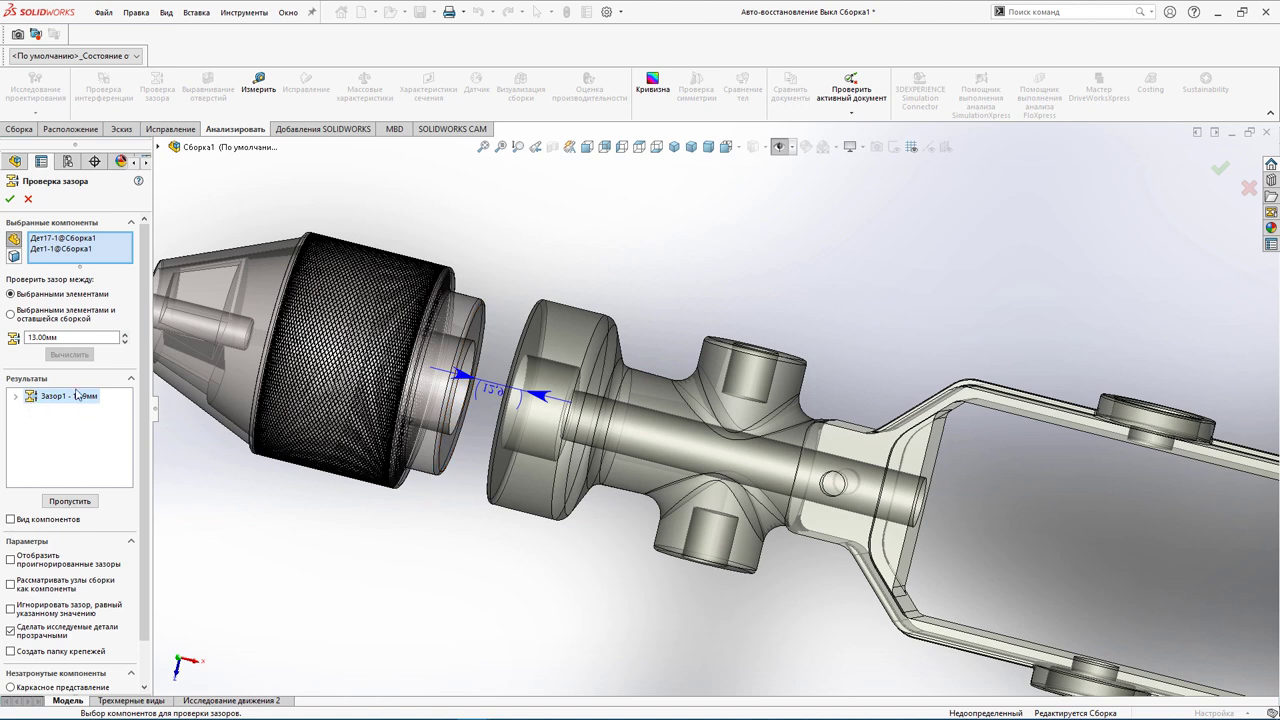
key(Escape)
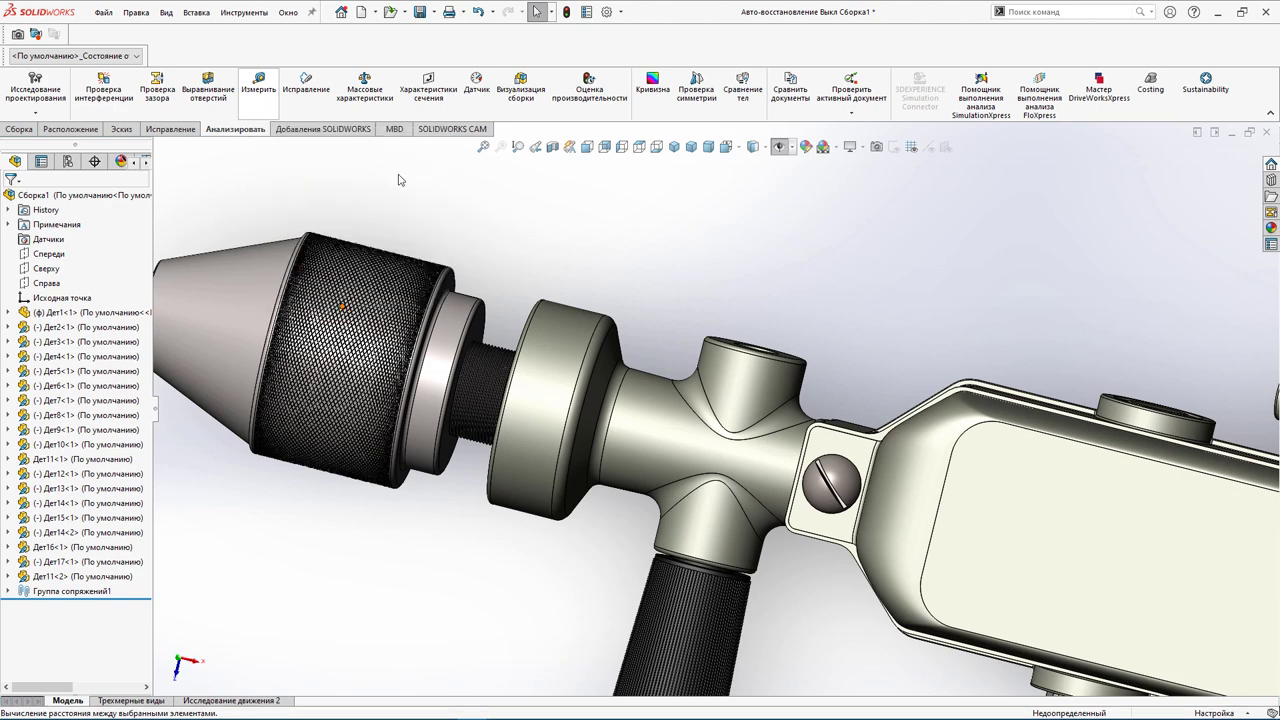
Measure the 11 mm hole and 49.96 mm flange edge, giving a 58.14 mm centre distance
click(262, 100)
scroll(640, 514, up, 3)
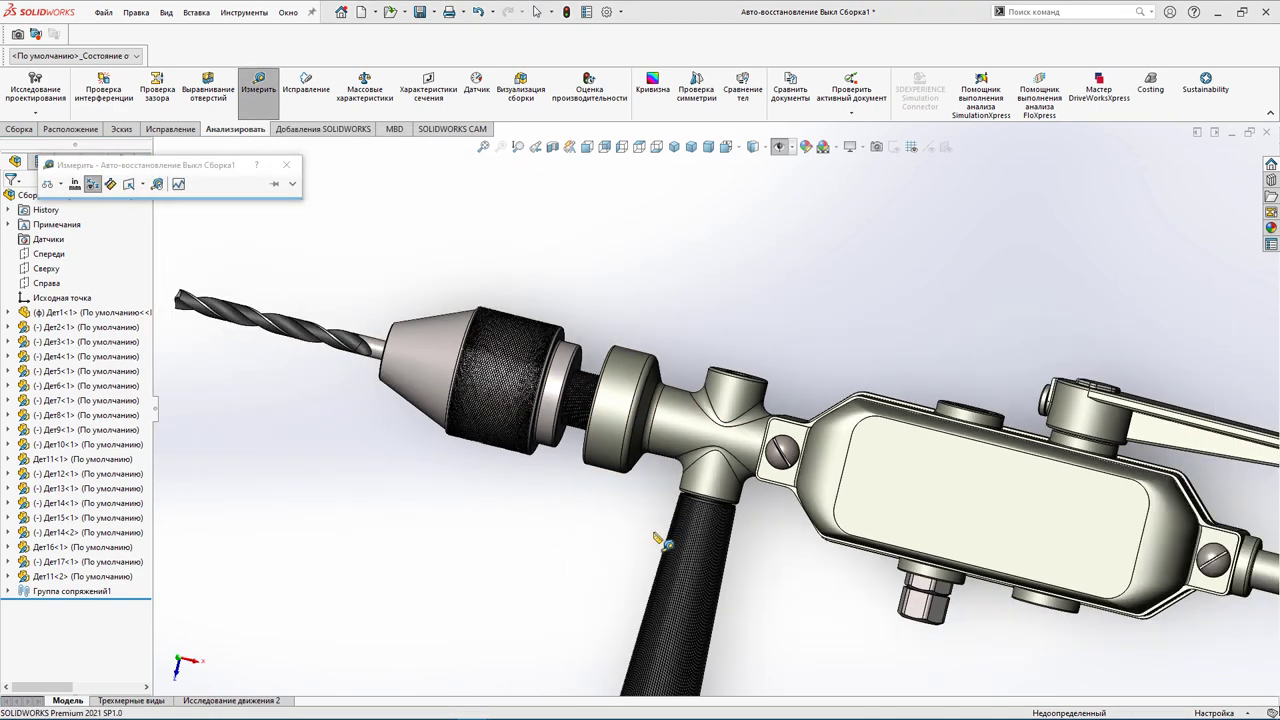
scroll(660, 526, up, 2)
key(f)
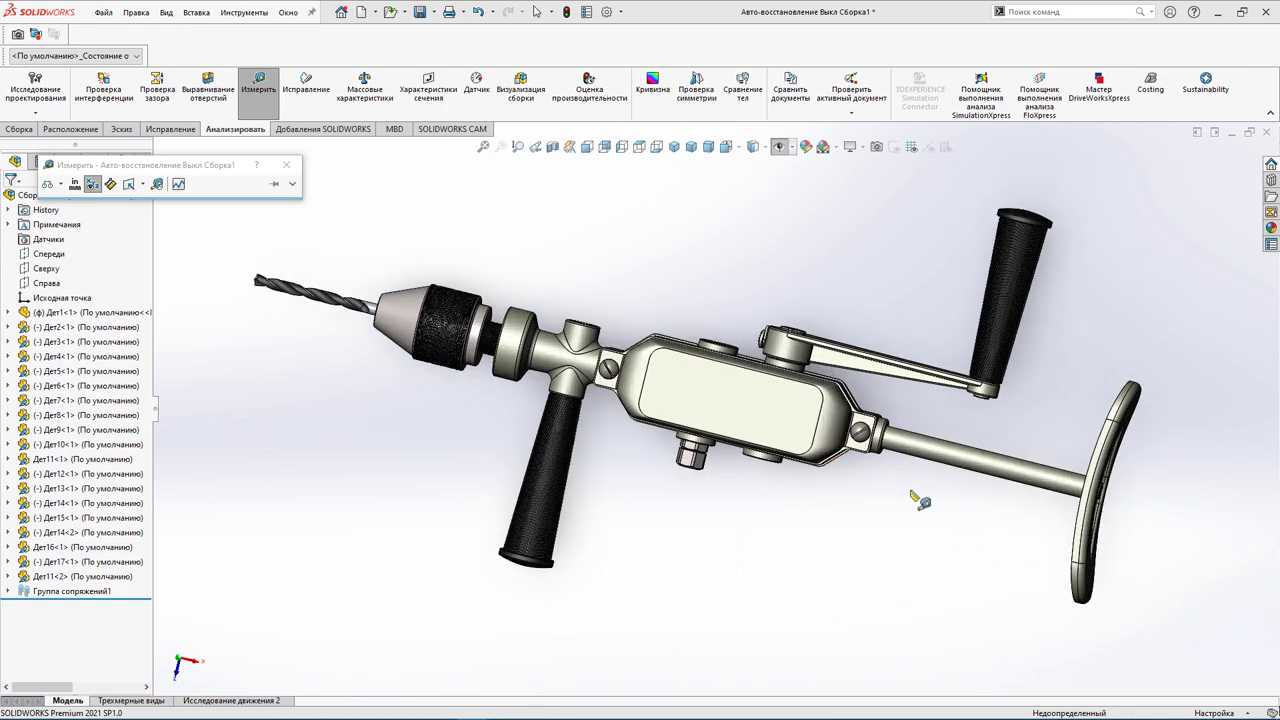
middle_drag(583, 425, 586, 530)
scroll(622, 496, down, 3)
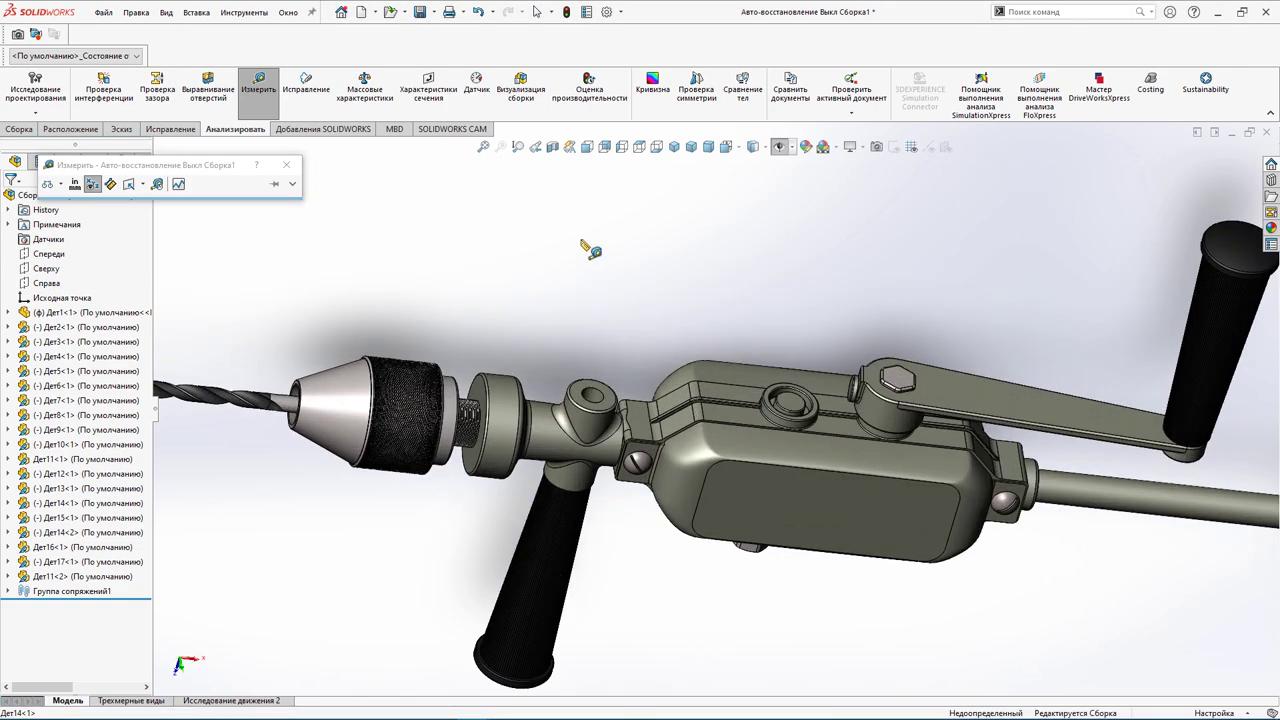
scroll(626, 494, down, 3)
click(620, 483)
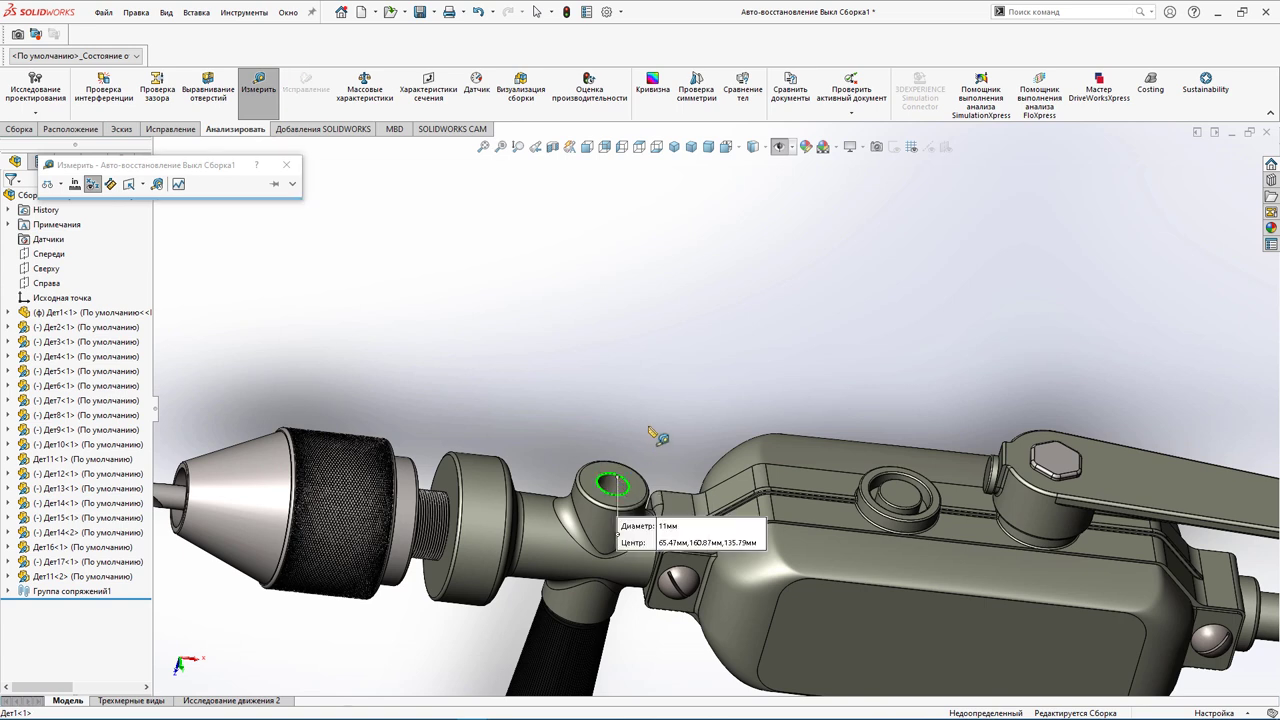
click(460, 553)
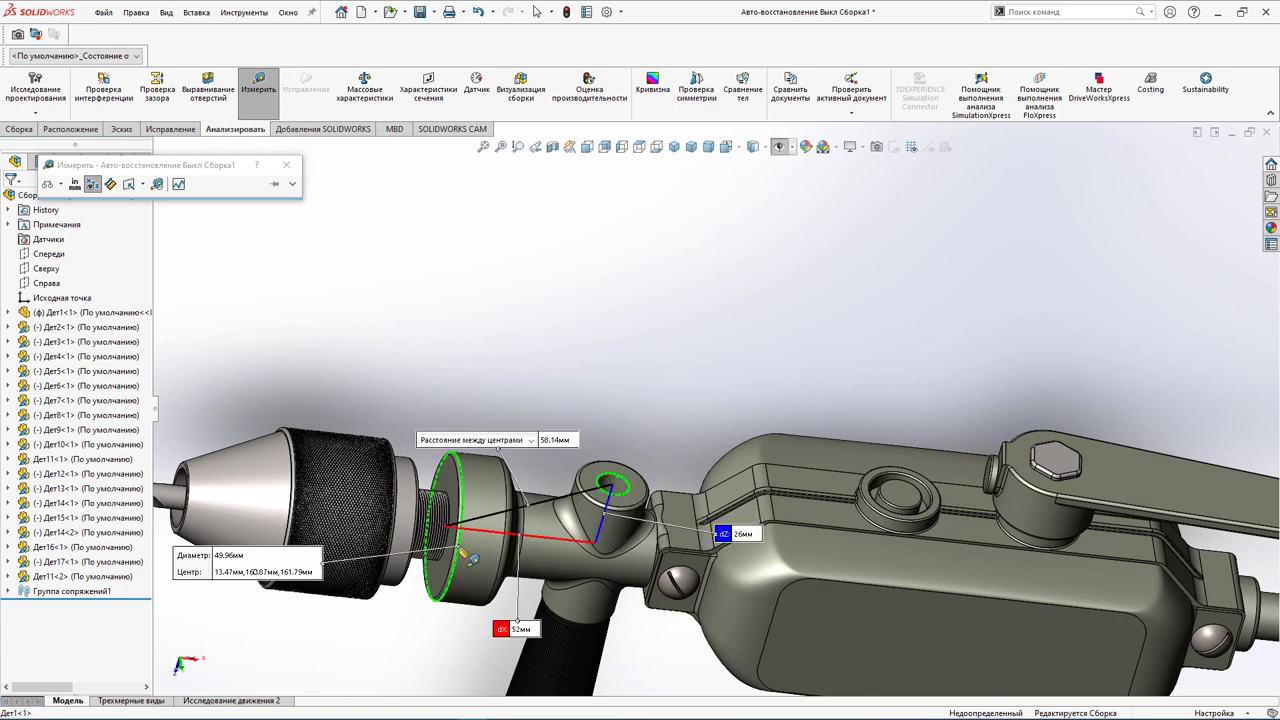